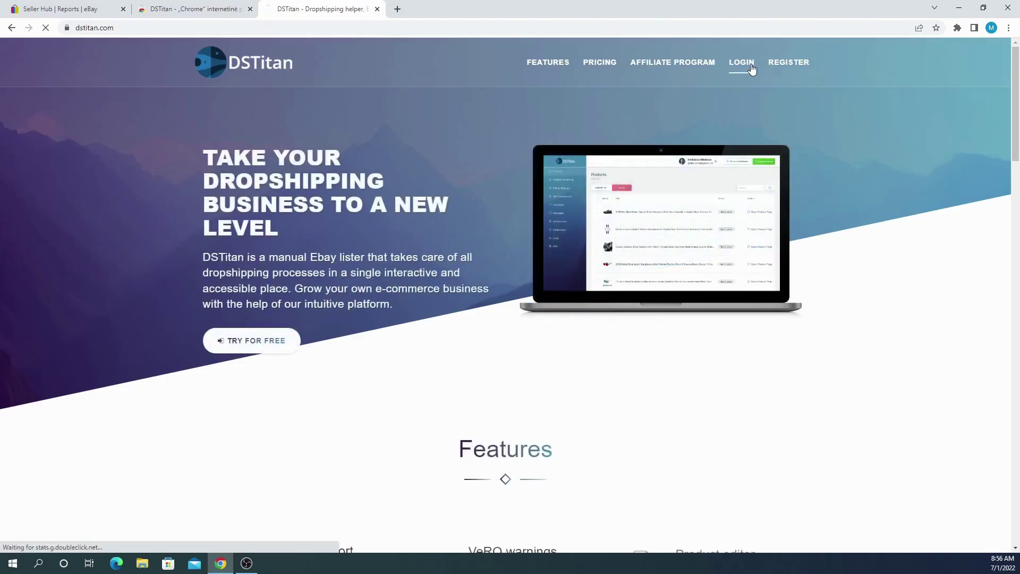
- Sign in to DSTitan with the Google account
left_click(742, 63)
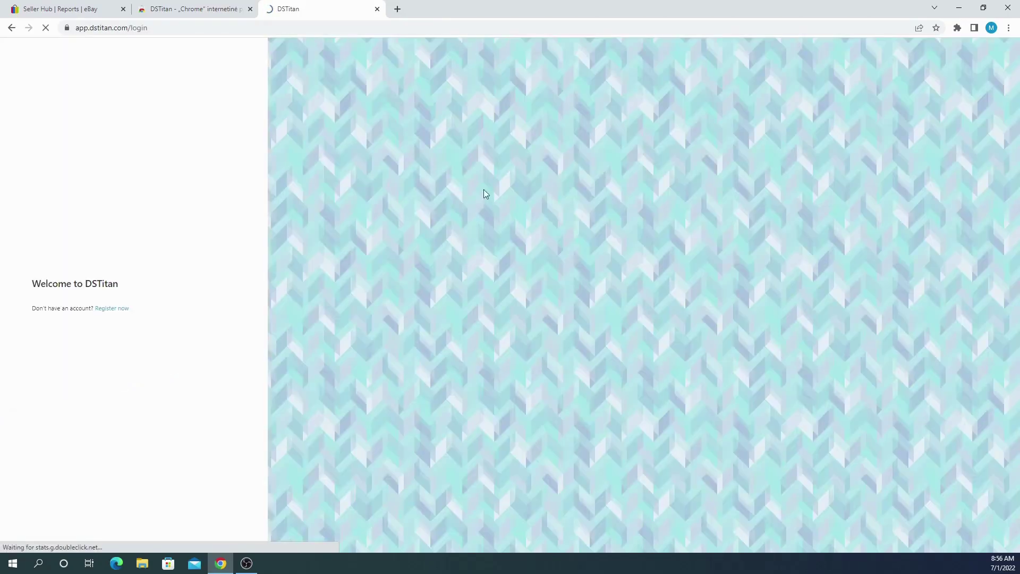
left_click(101, 303)
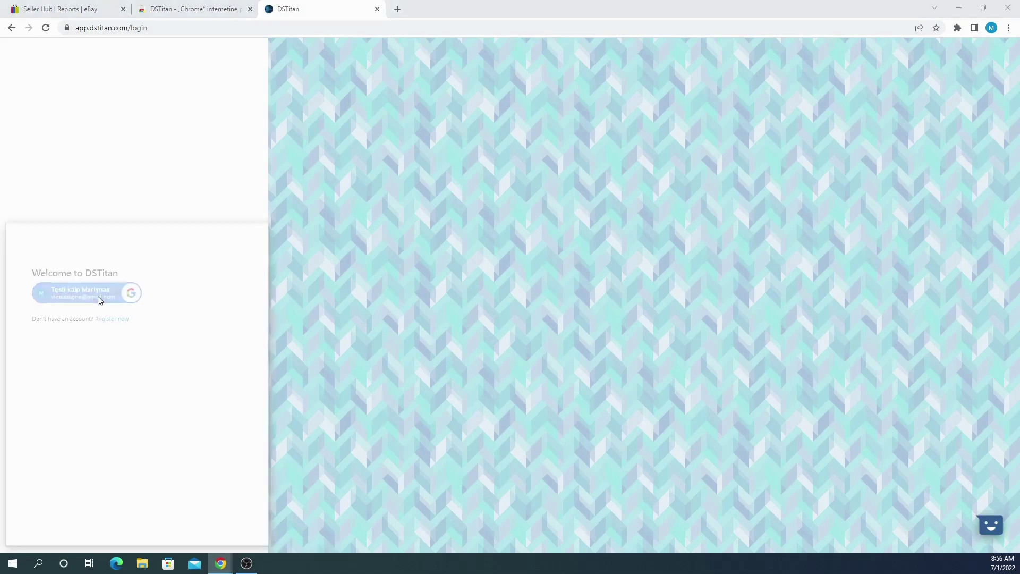
left_click(104, 354)
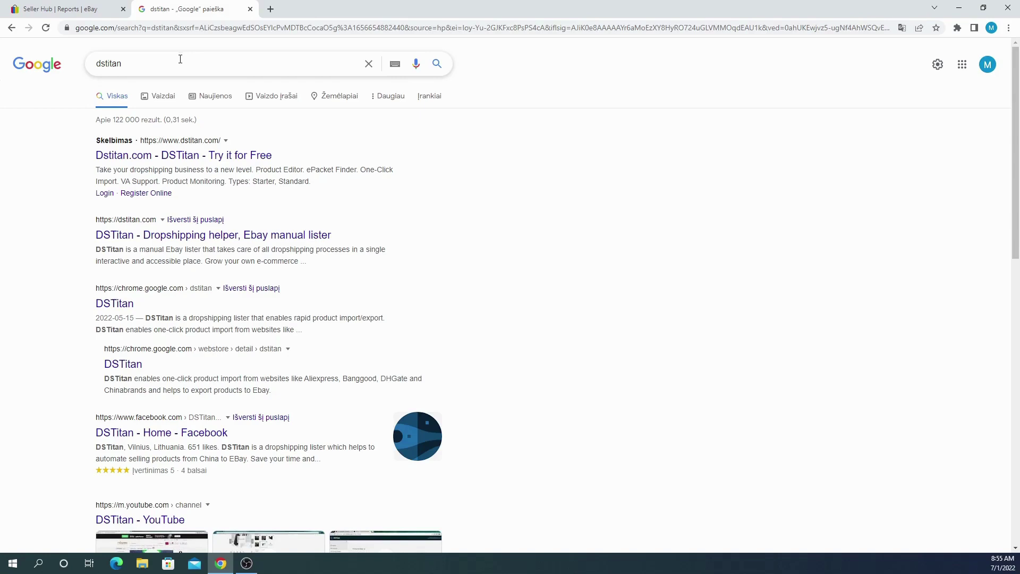
- Search Google for 'dstitan download'
left_click(180, 59)
type("download")
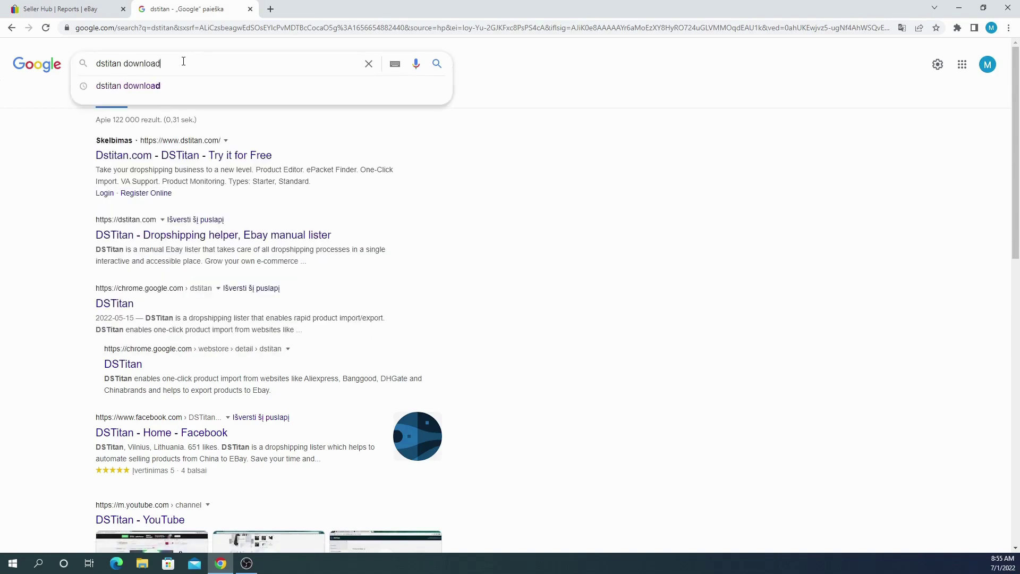
key("Return")
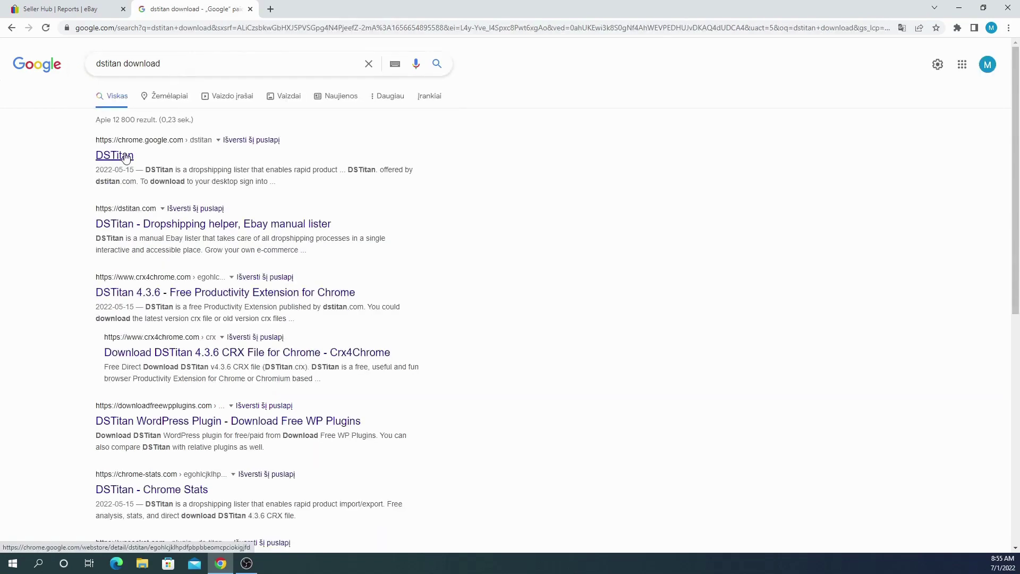
- Install the DSTitan extension from the Chrome Web Store and log in to it with Google
left_click(126, 157)
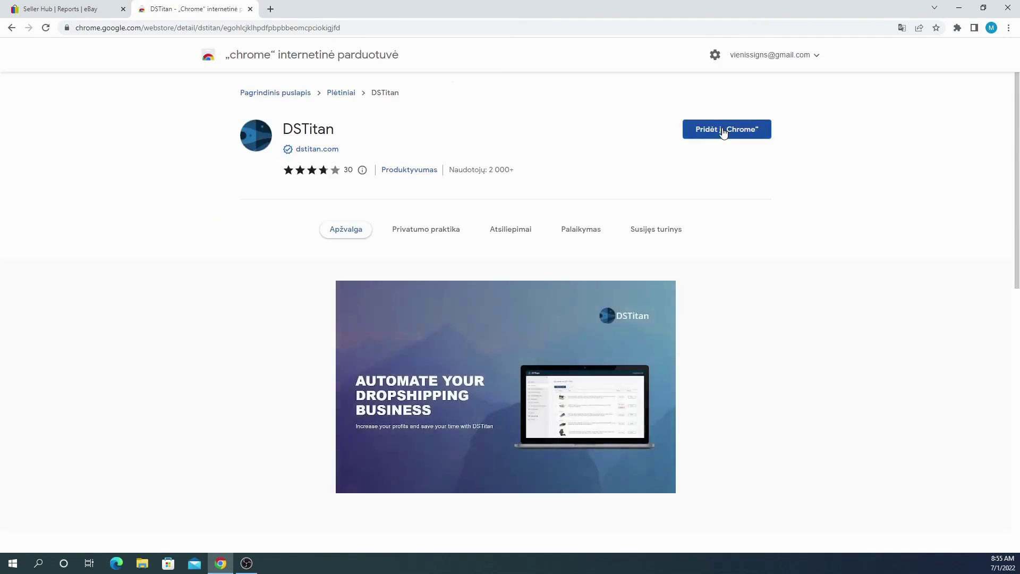
left_click(723, 131)
left_click(537, 147)
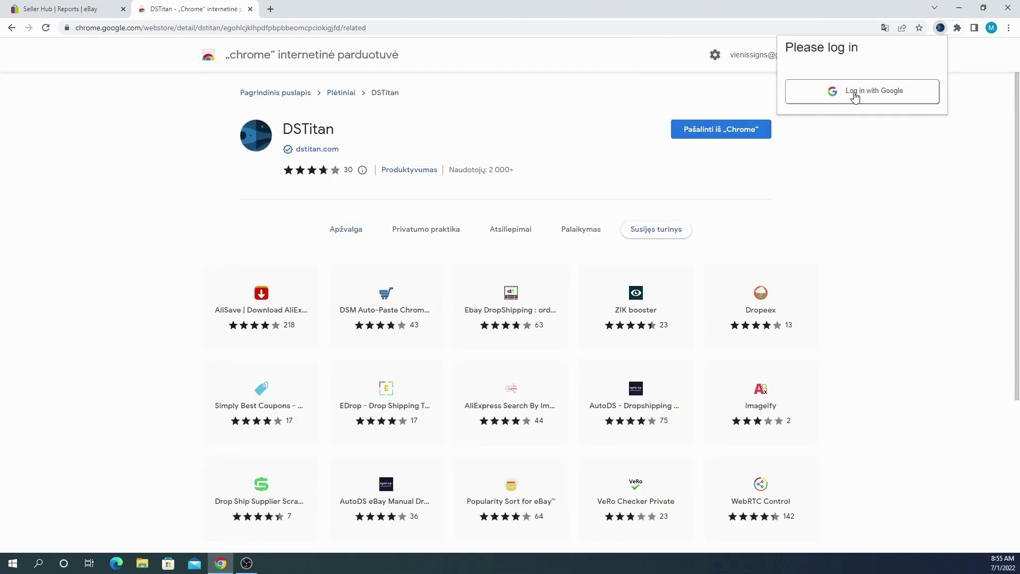
left_click(854, 96)
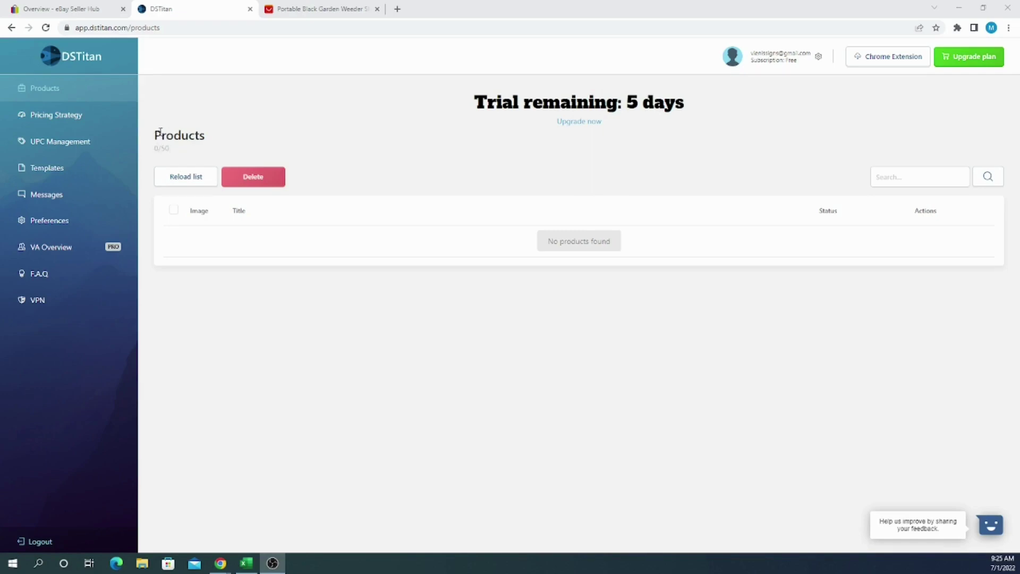
- Import the Portable Black Garden Weeder Shovel from AliExpress and reload DSTitan's list until it appears
left_click(287, 15)
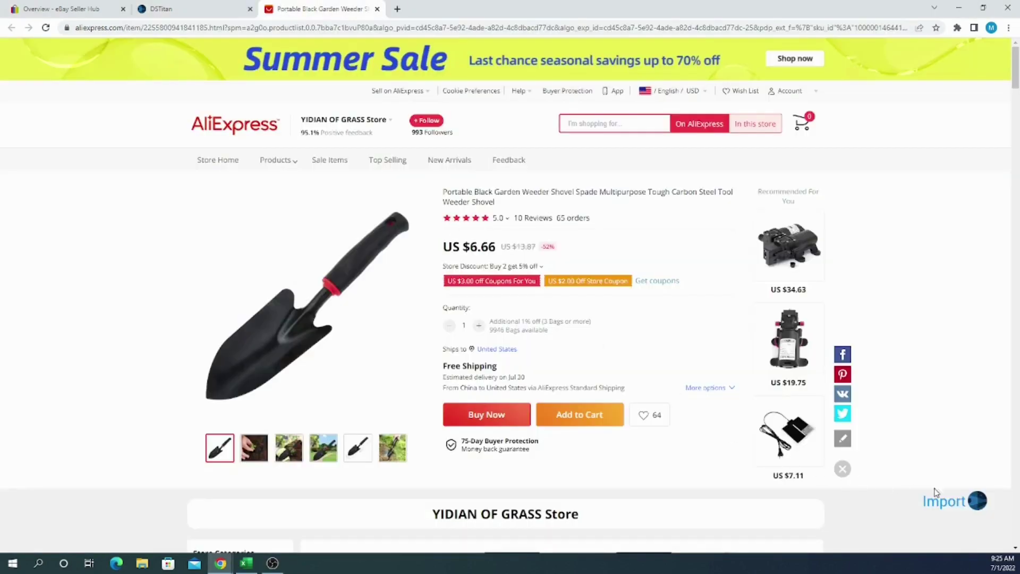
left_click(977, 502)
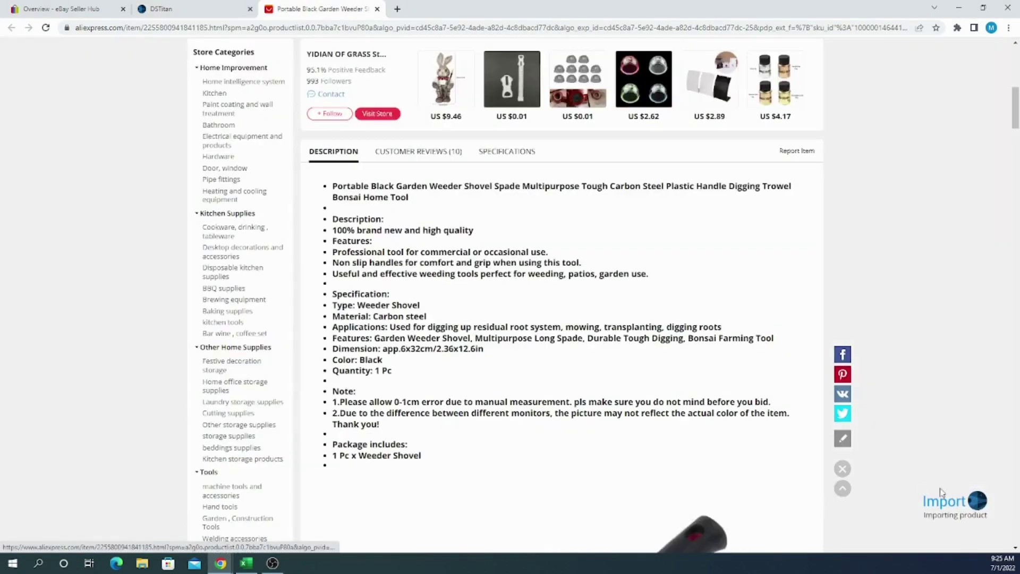
left_click(194, 10)
left_click(202, 181)
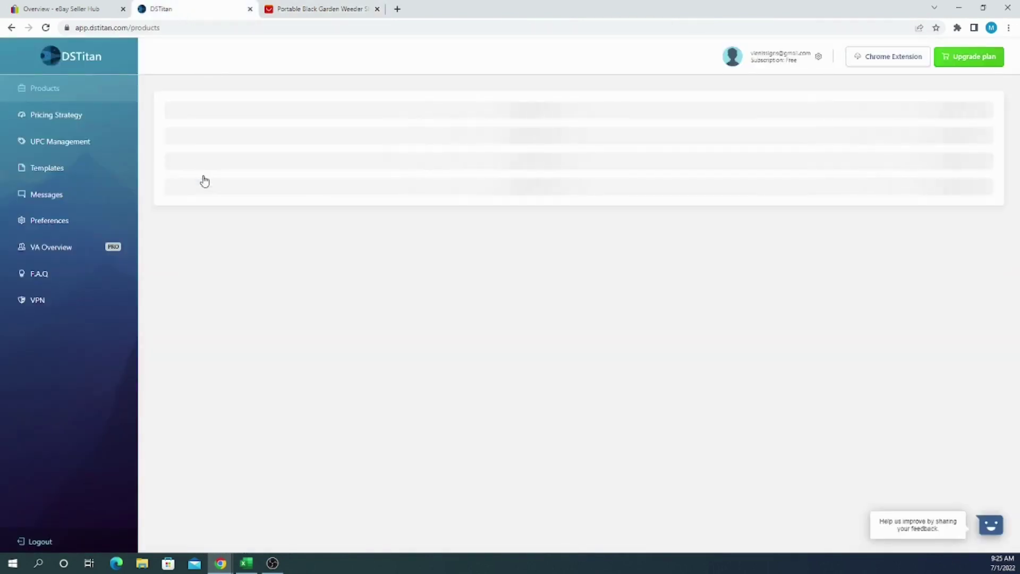
left_click(202, 180)
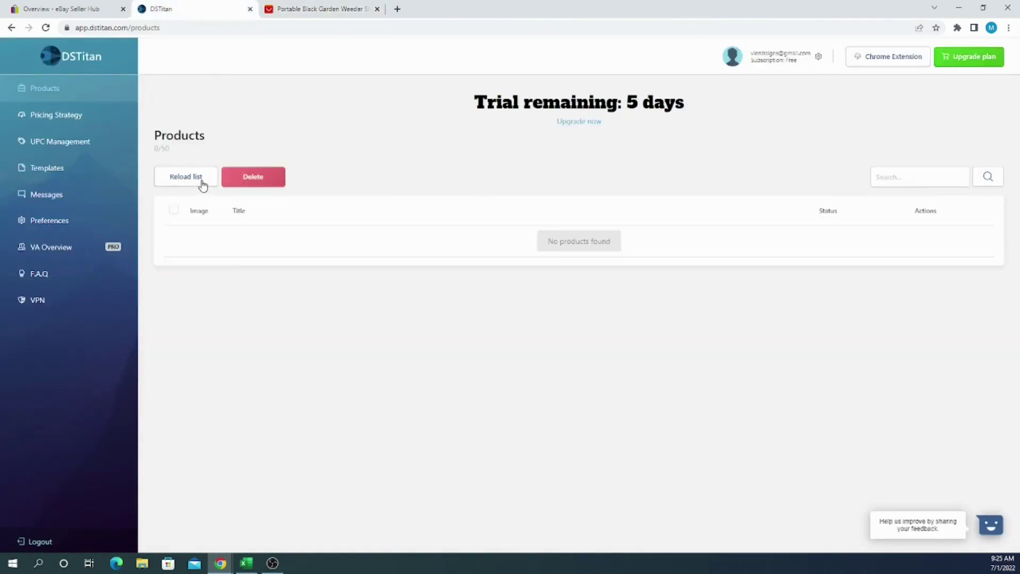
left_click(201, 182)
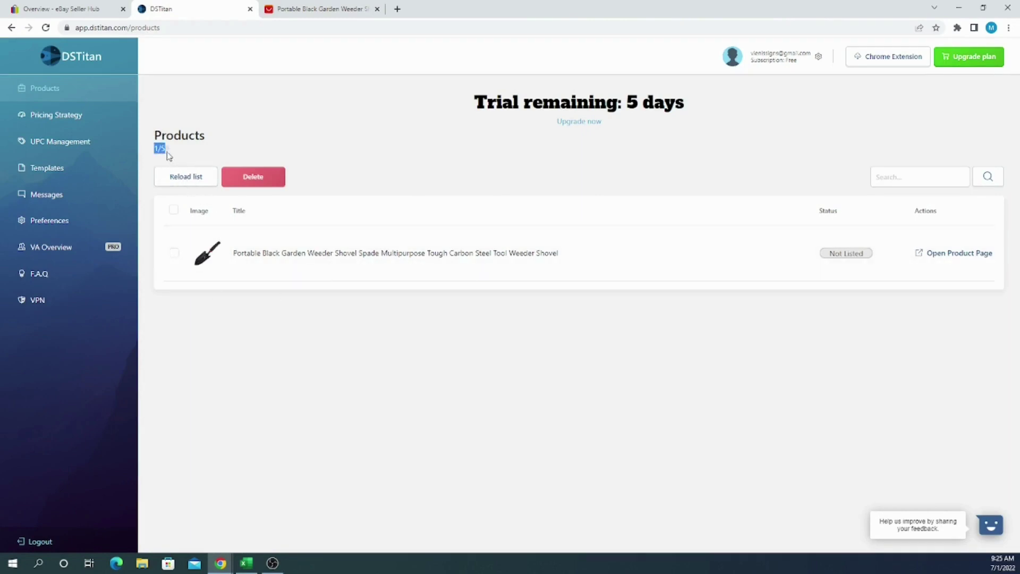
left_click(155, 179)
- Delete the imported weeder shovel so the product list is back to 0/50
left_click(174, 253)
left_click(251, 179)
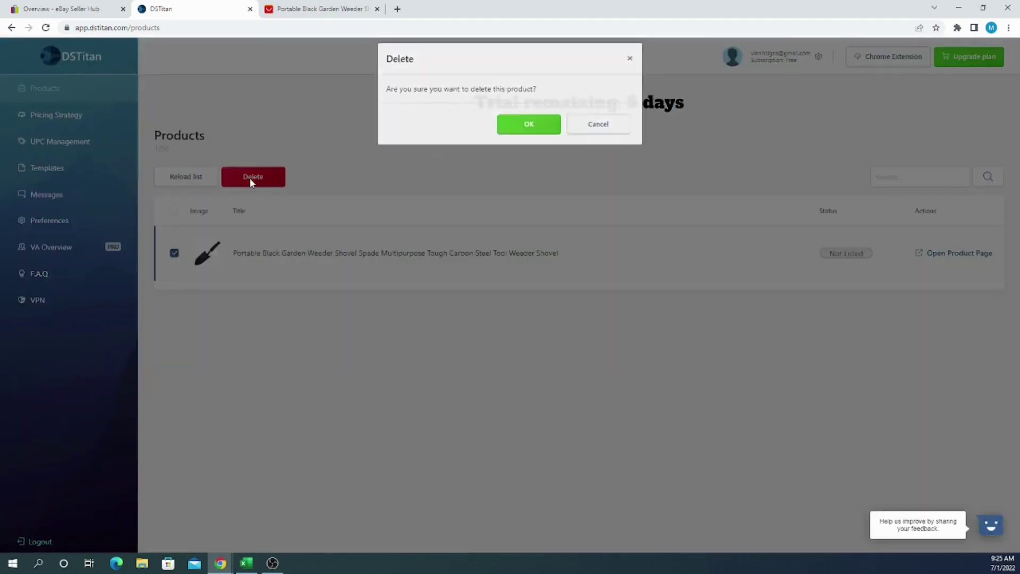
left_click(525, 134)
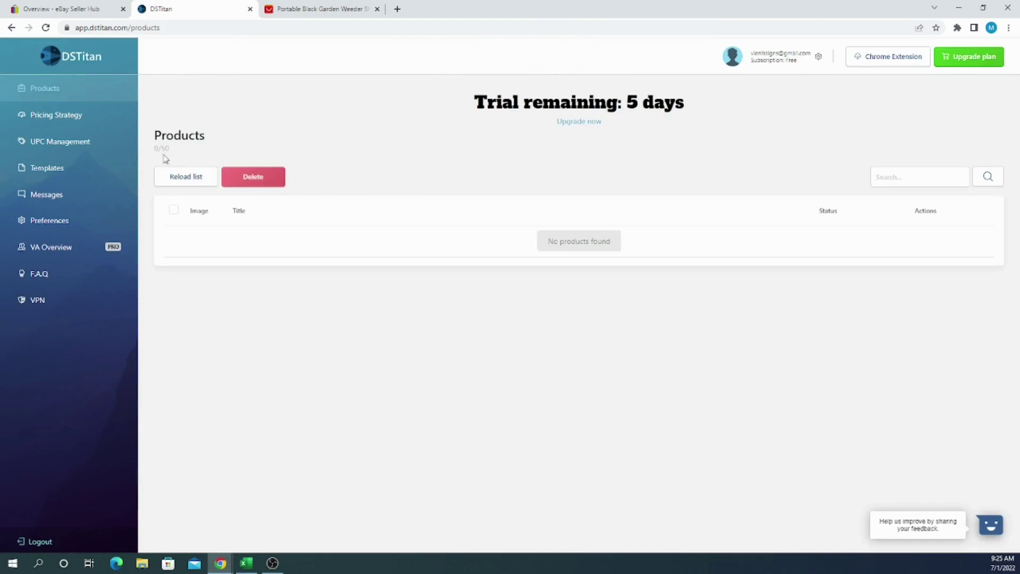
left_click_drag(155, 148, 177, 153)
left_click(177, 153)
- Re-import the weeder shovel, delete it from DSTitan again, and open Pricing Strategy
left_click(293, 11)
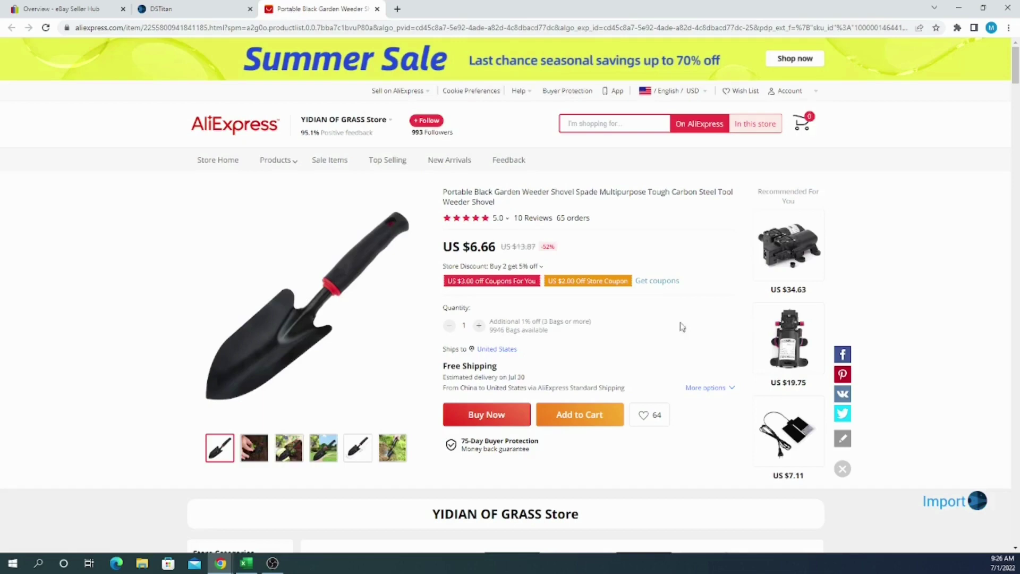
left_click(955, 492)
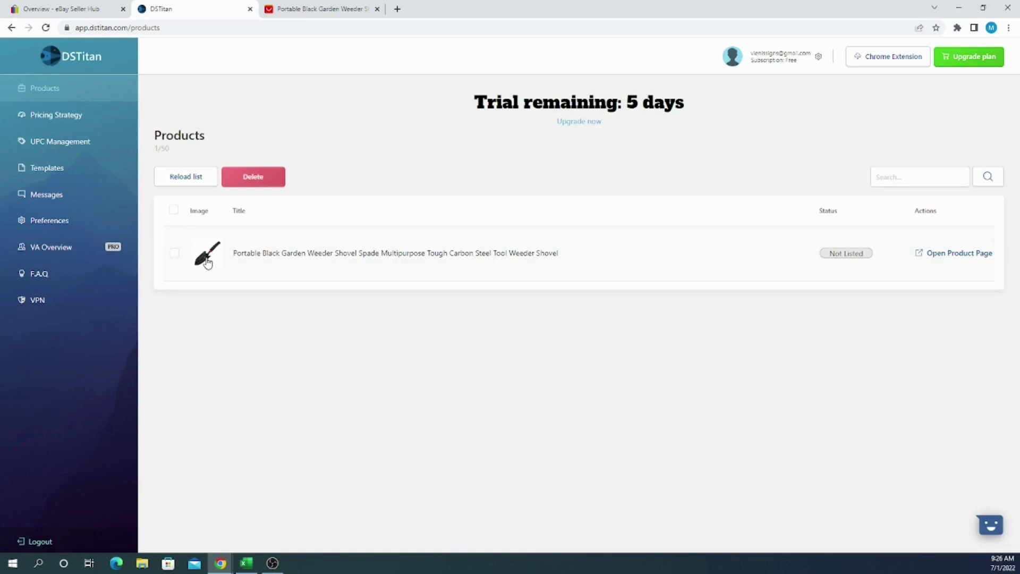
left_click(174, 253)
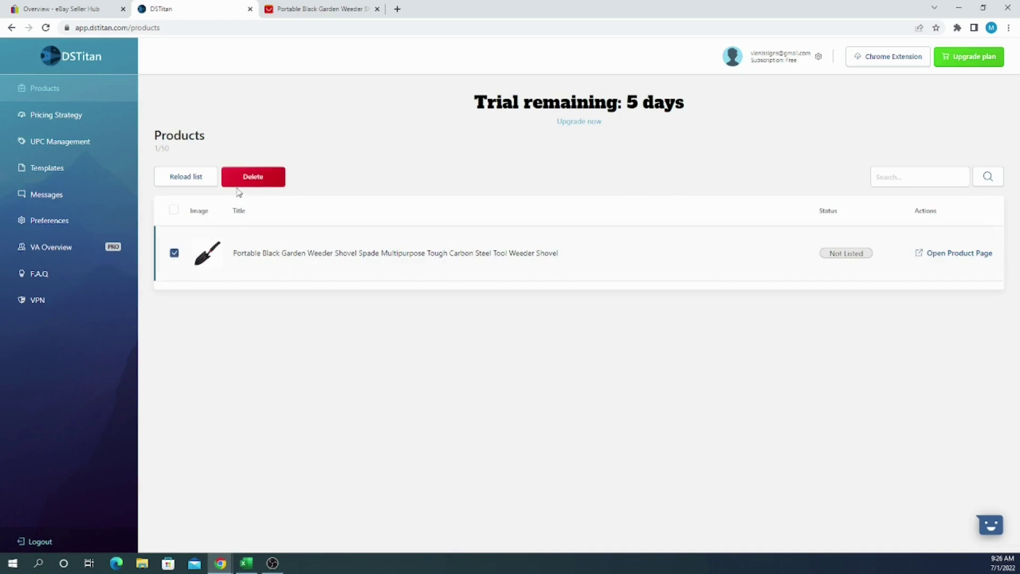
left_click(269, 179)
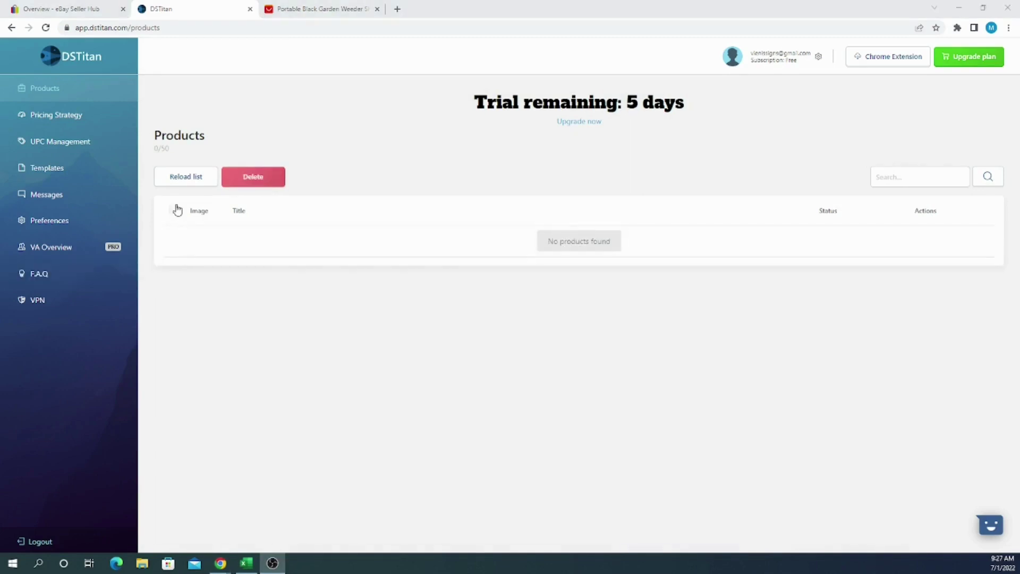
left_click(92, 124)
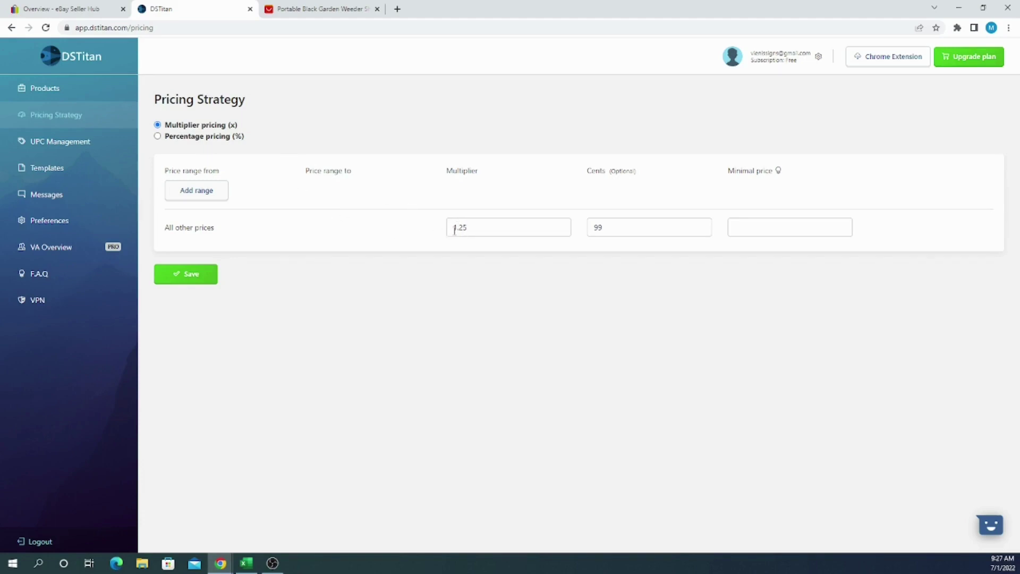
- Save multiplier pricing of 2.3 with 87 cents, then go to UPC/EAN management
double_click(455, 232)
type("2.3")
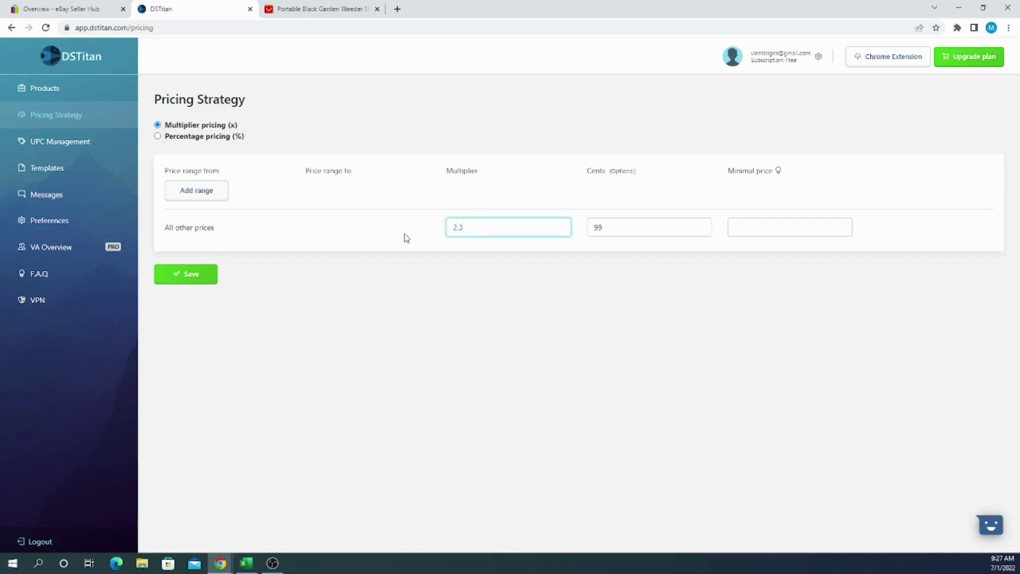
left_click(467, 251)
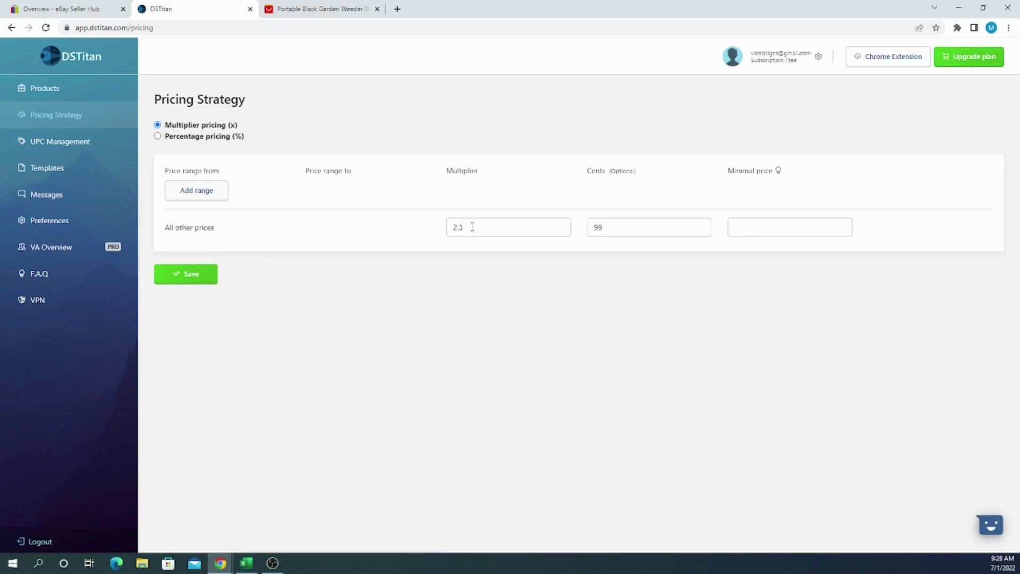
left_click(157, 137)
left_click(158, 125)
left_click(596, 227)
left_click(616, 250)
double_click(603, 227)
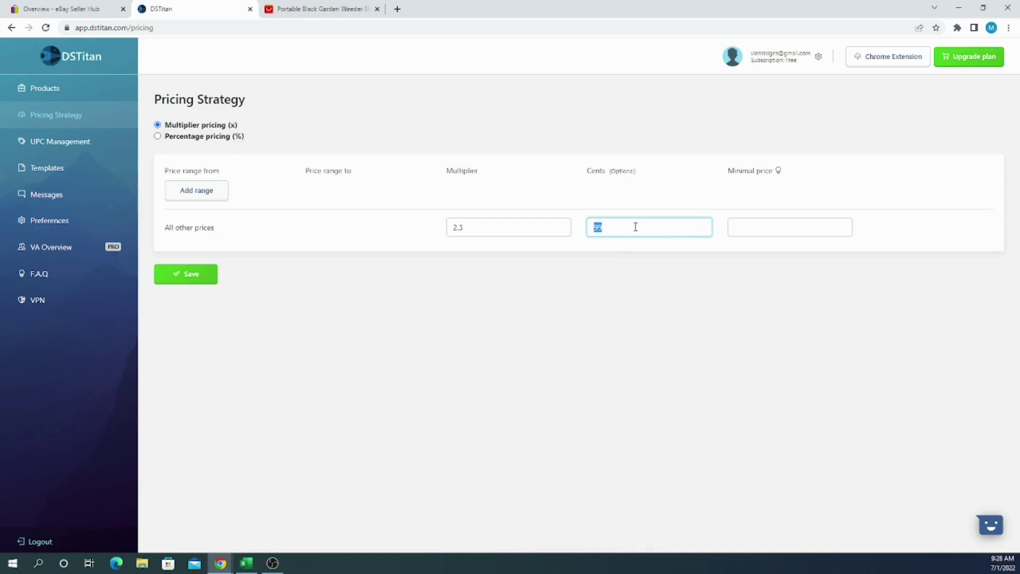
type("87")
left_click(599, 247)
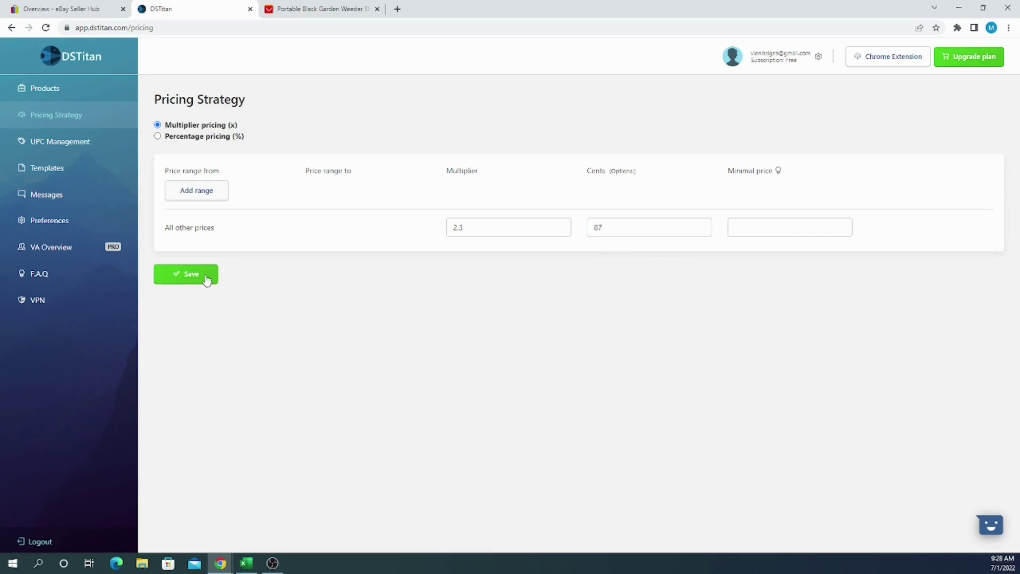
left_click(90, 150)
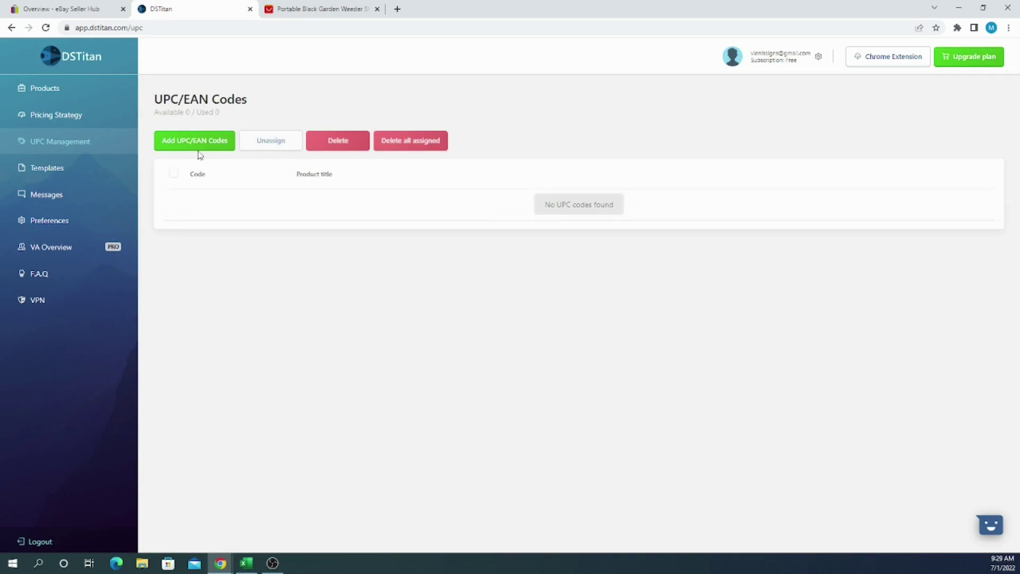
- Open the DSTitan Product Template from the listing templates page for editing
left_click(104, 176)
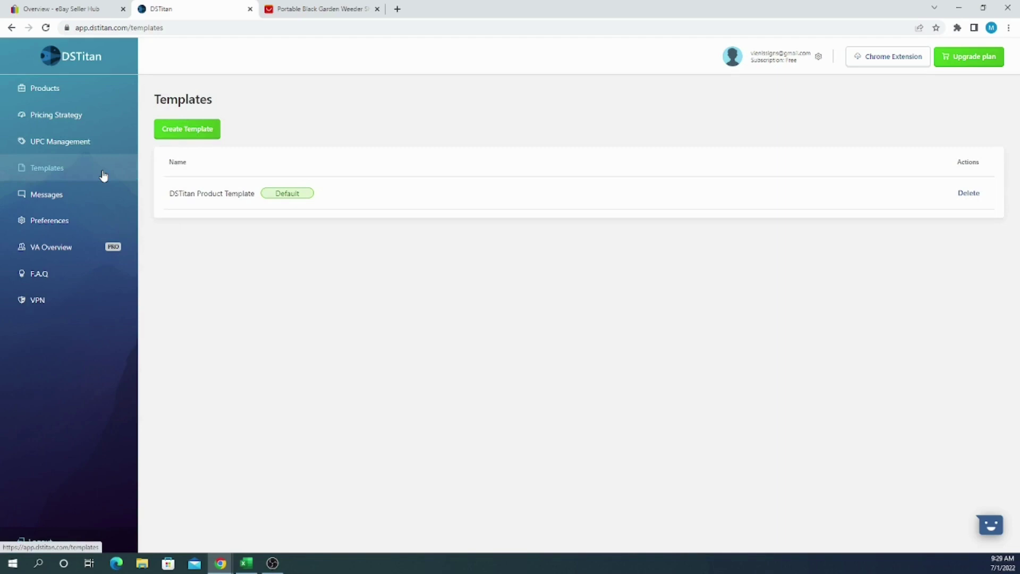
left_click(188, 194)
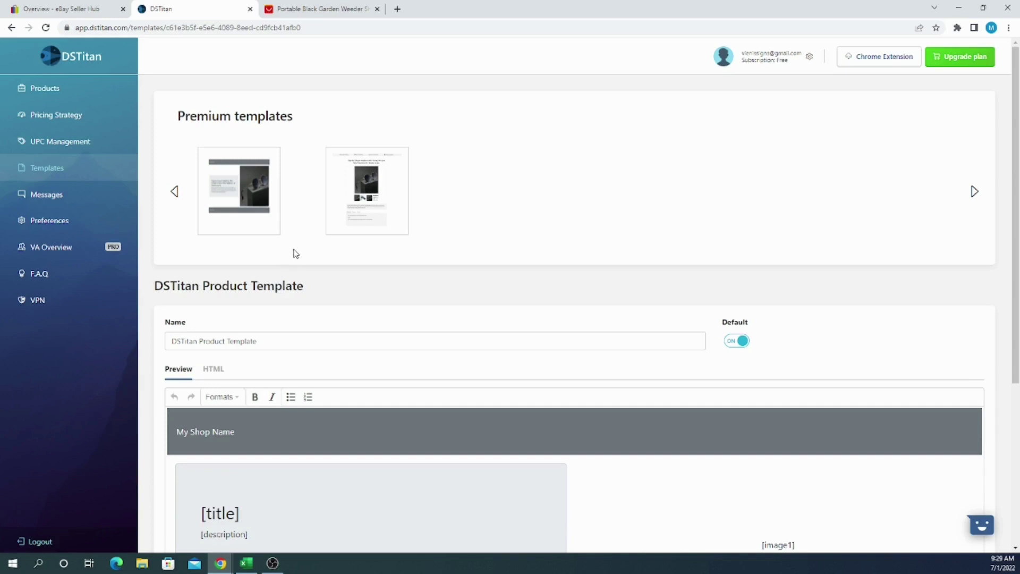
scroll(296, 263, "down", 4)
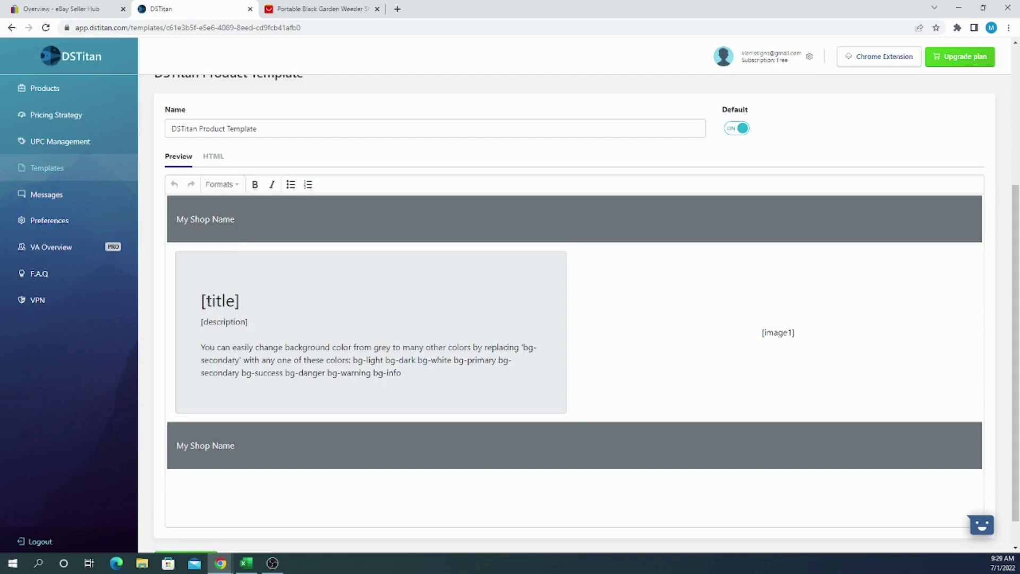
- Highlight the [title] and [description] placeholders in the template preview
left_click_drag(206, 300, 234, 301)
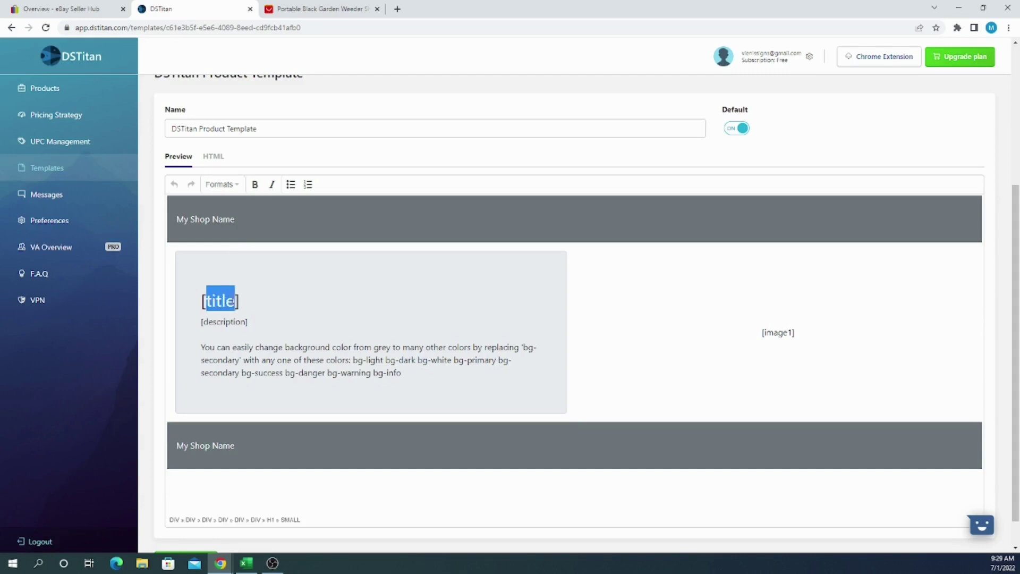
left_click(227, 317)
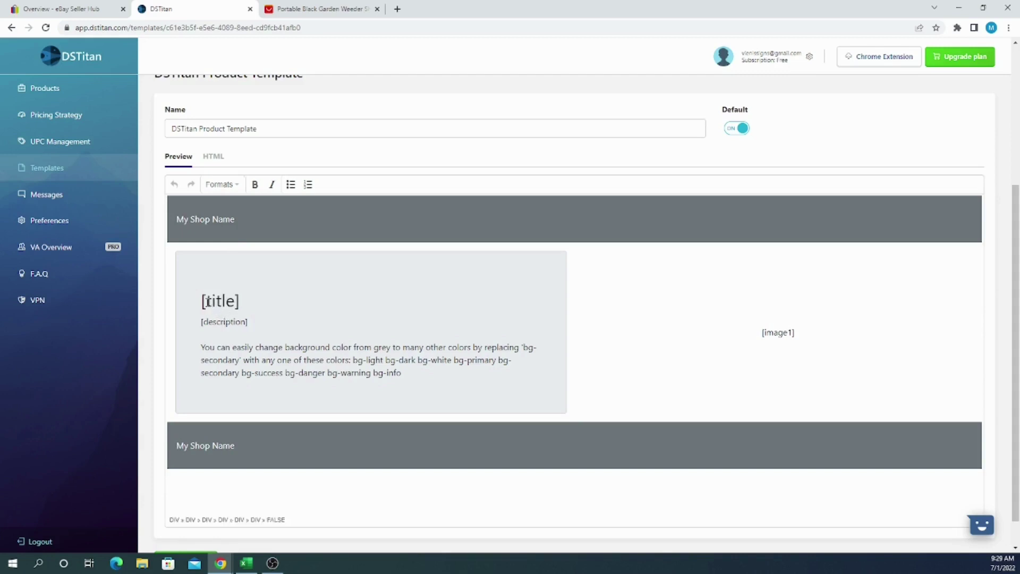
left_click_drag(235, 301, 206, 300)
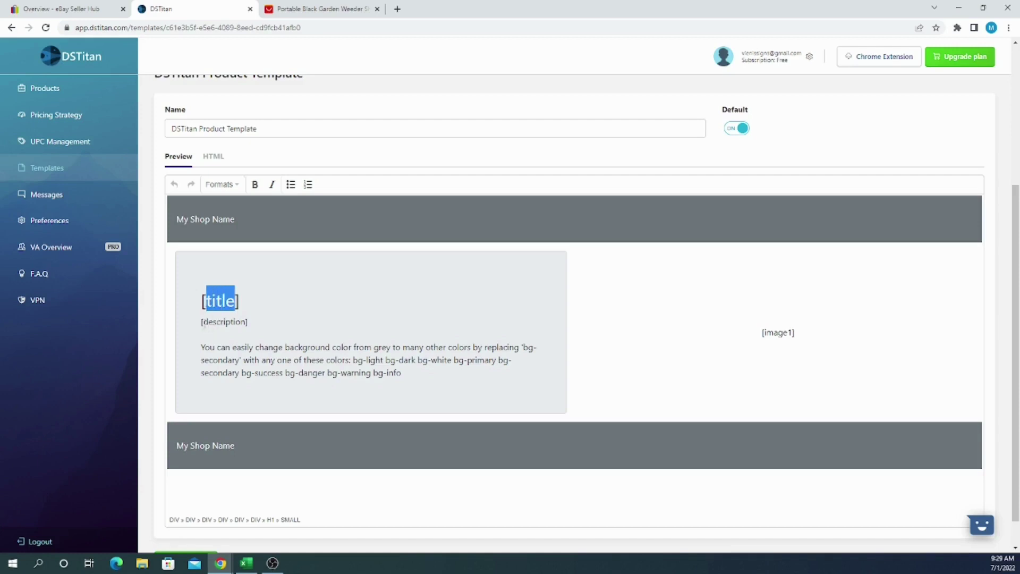
left_click_drag(201, 323, 245, 322)
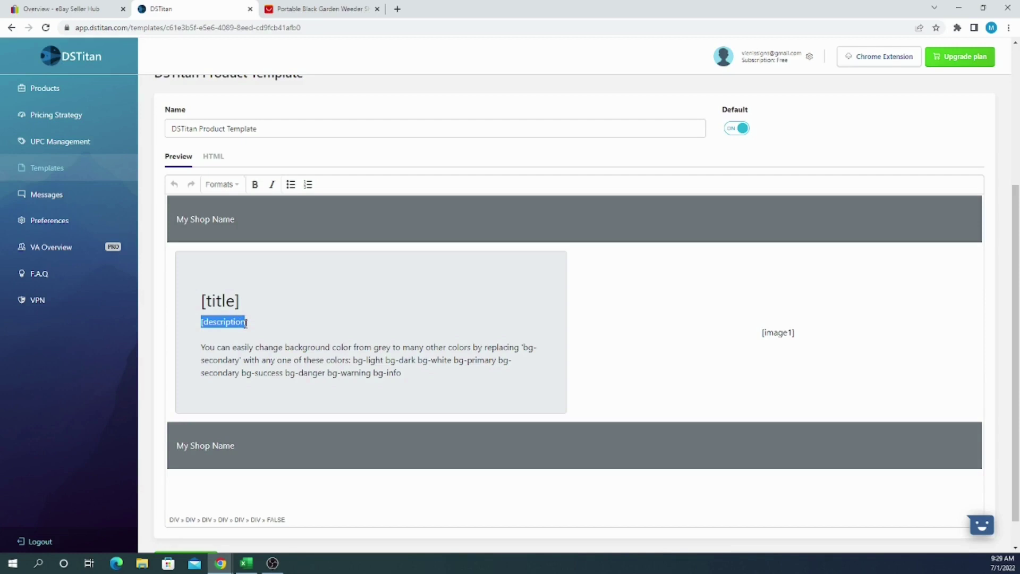
left_click(246, 323)
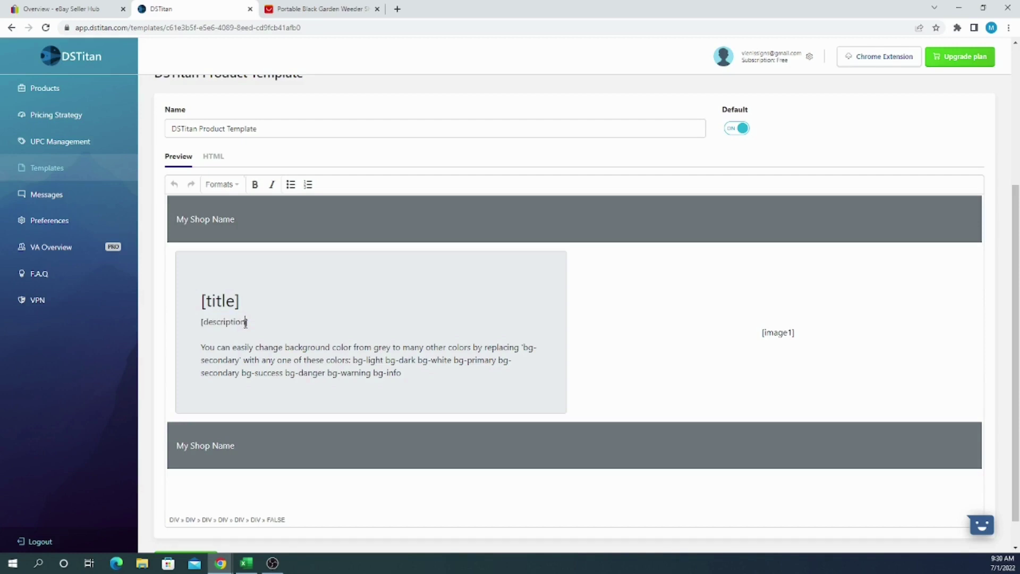
left_click_drag(201, 323, 245, 322)
left_click(246, 333)
double_click(228, 323)
- Highlight the background colour hint paragraph and scroll further down the template
left_click(213, 246)
left_click_drag(201, 346, 380, 372)
left_click(417, 375)
scroll(260, 246, "down", 1)
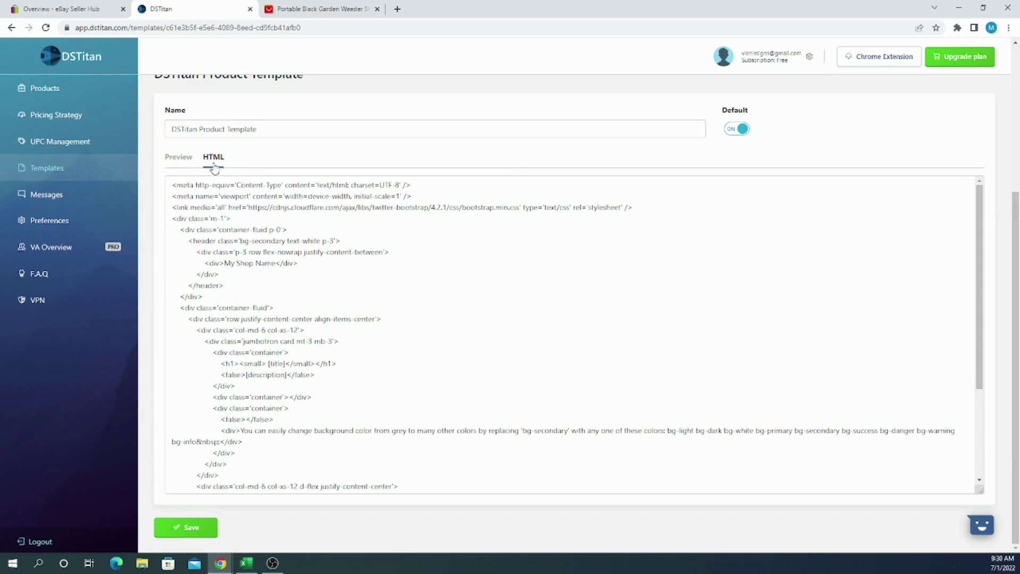
- Search 'i ways template' in a new tab, open the i-ways eBay templates page, return to DSTitan
left_click(397, 9)
type("go")
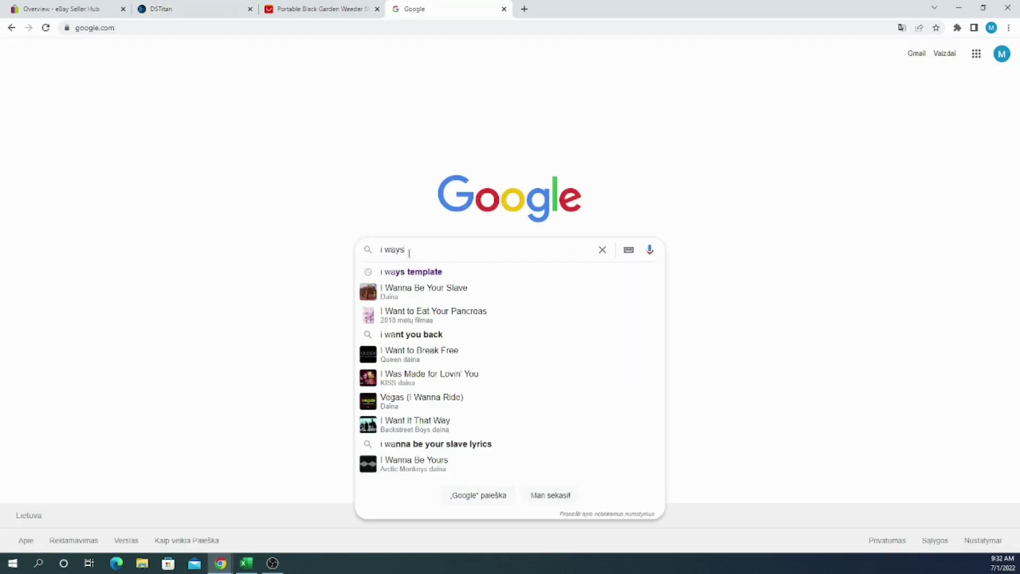
type("template")
key("Return")
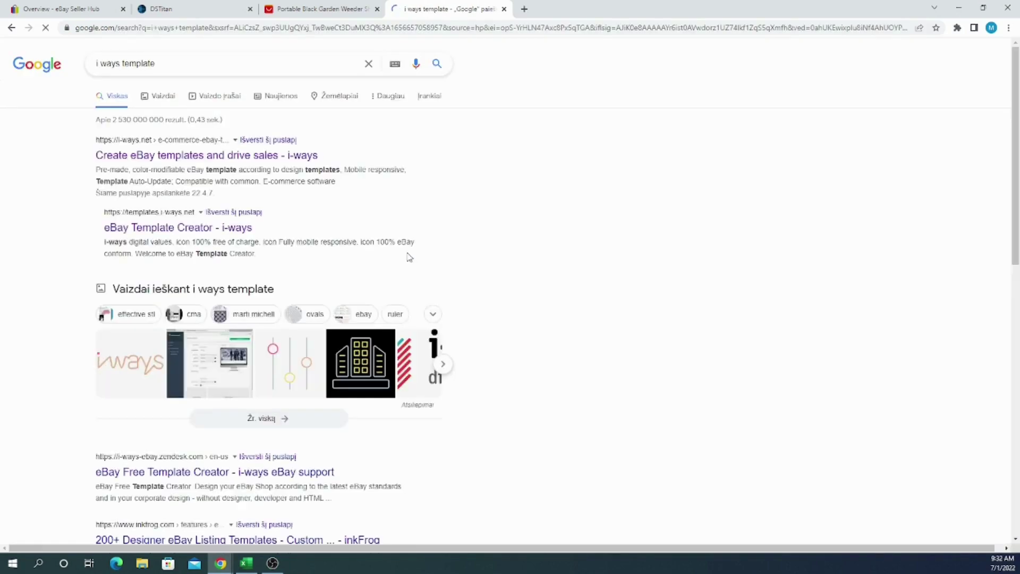
left_click(210, 159)
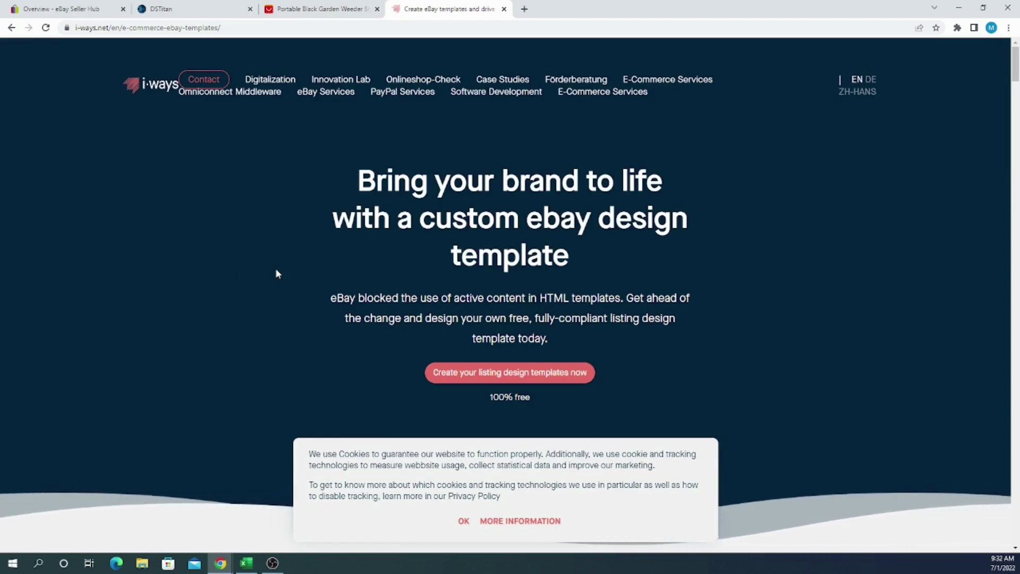
left_click(211, 18)
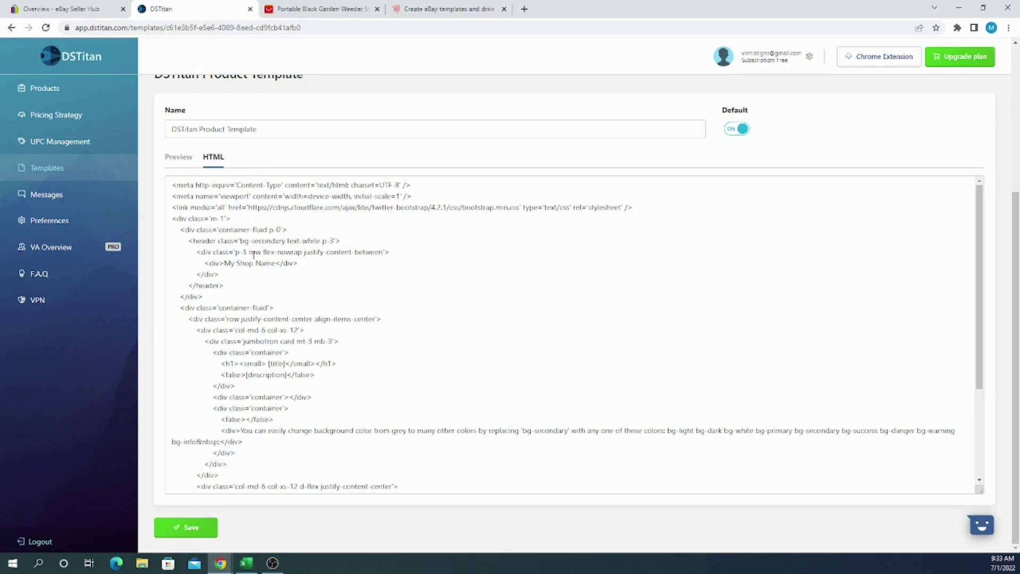
- Preview the rendered template, highlight the footer's My Shop Name text, and go to Messages
left_click(177, 157)
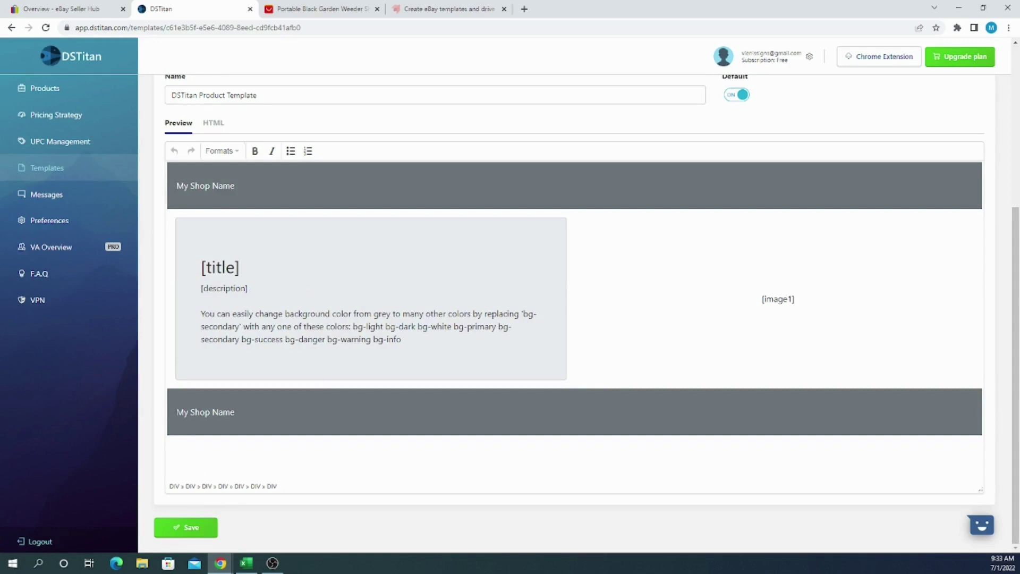
left_click_drag(177, 412, 212, 411)
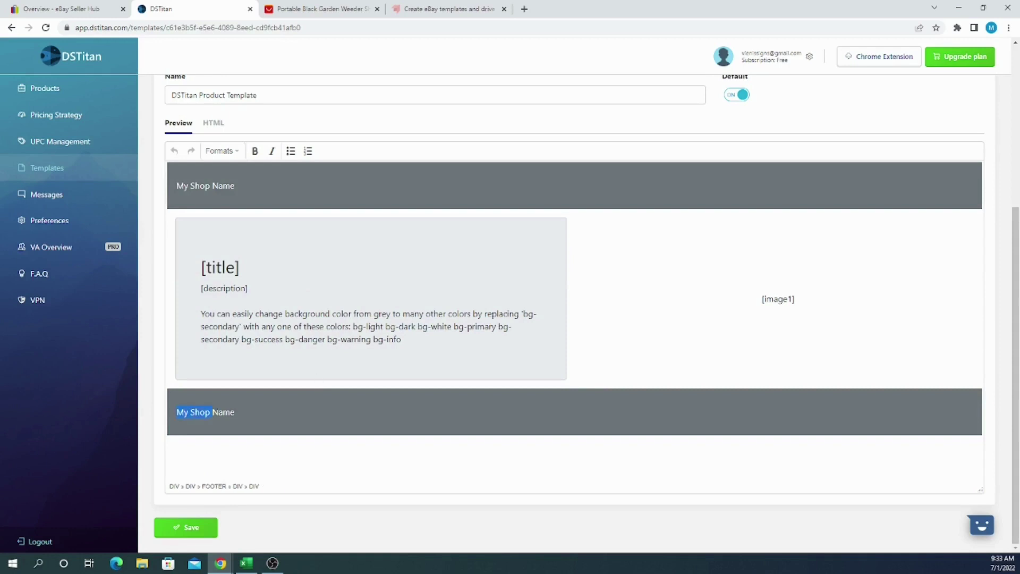
left_click(105, 195)
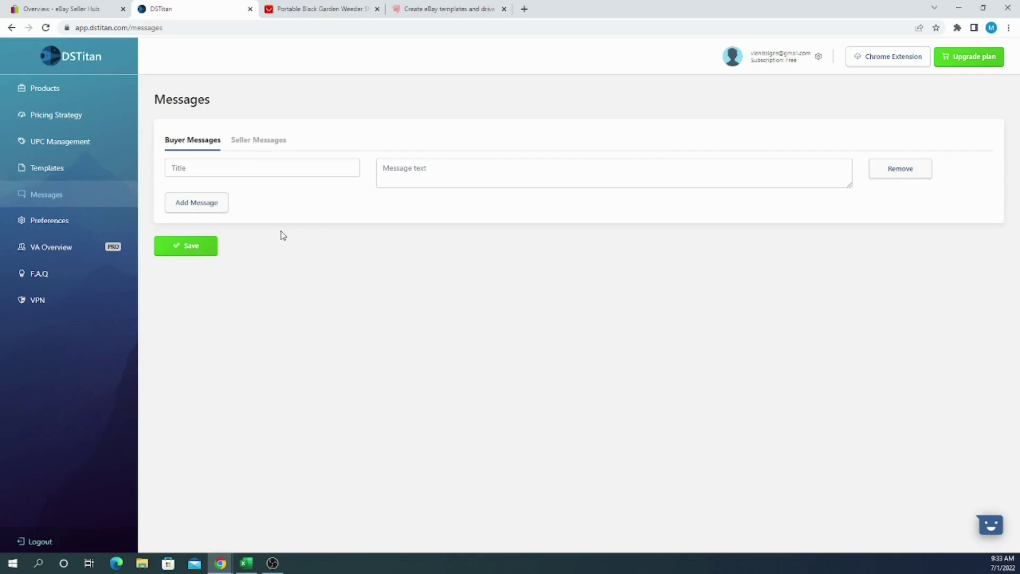
left_click(64, 232)
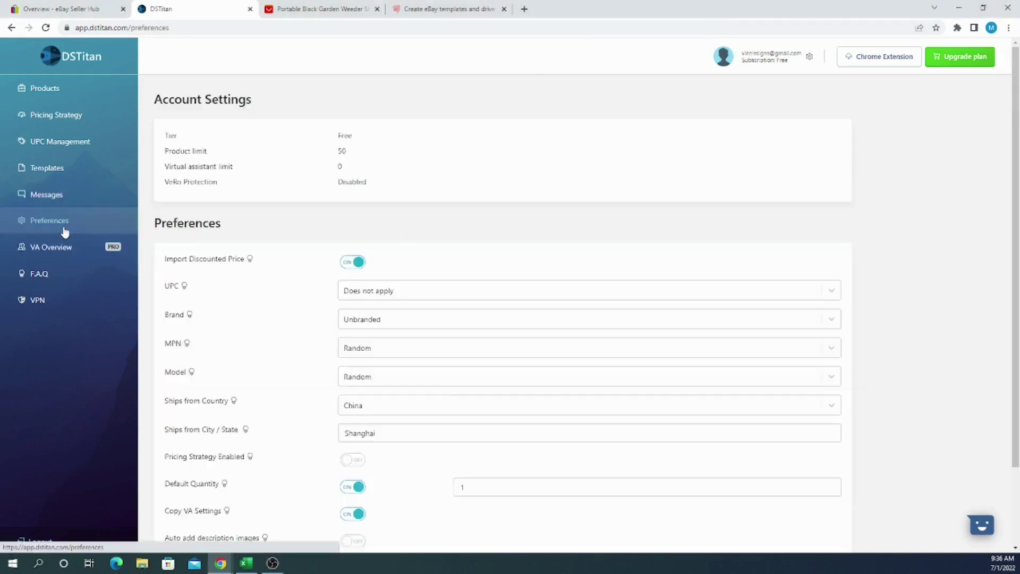
scroll(292, 228, "down", 3)
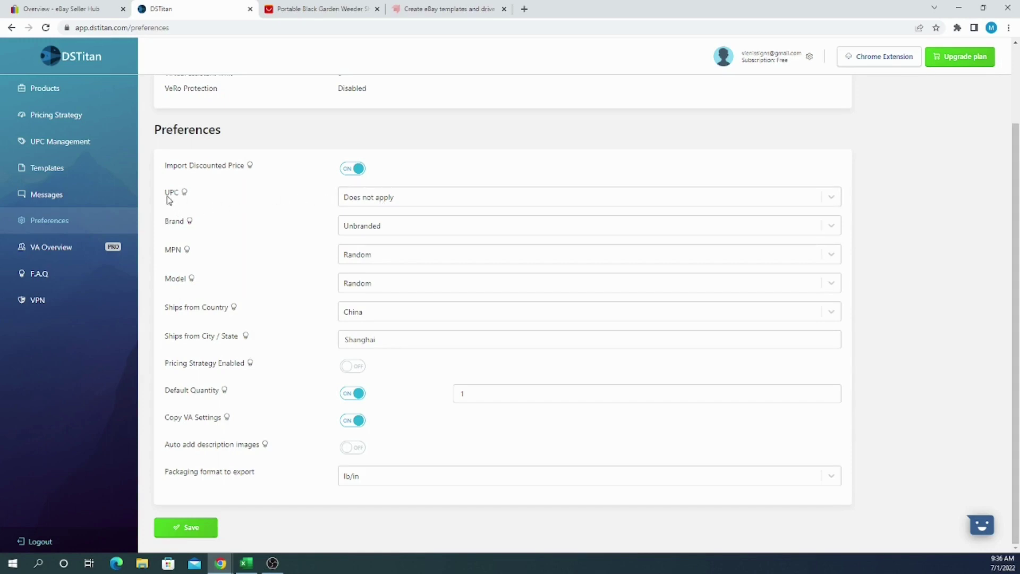
left_click(832, 199)
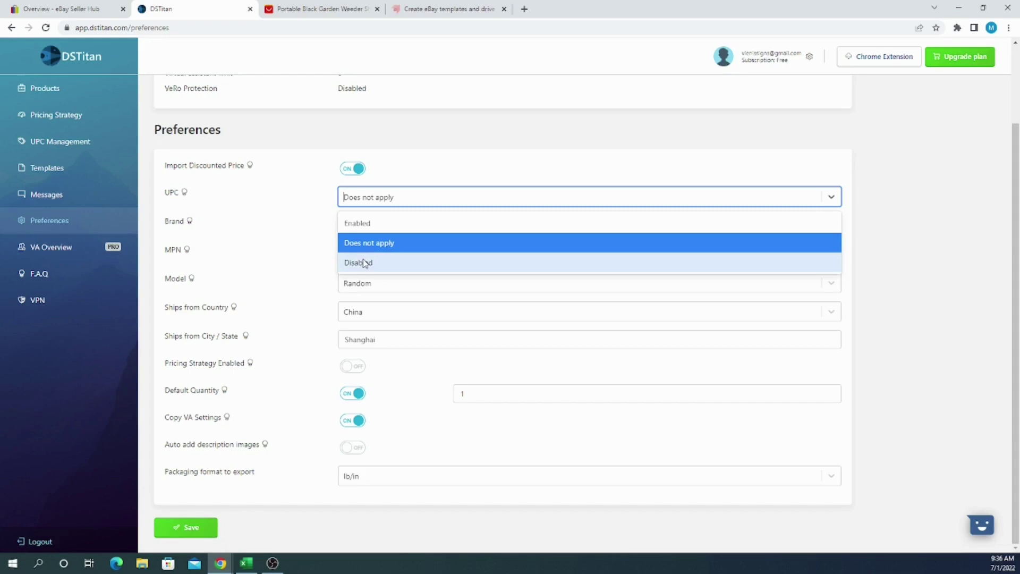
left_click(174, 201)
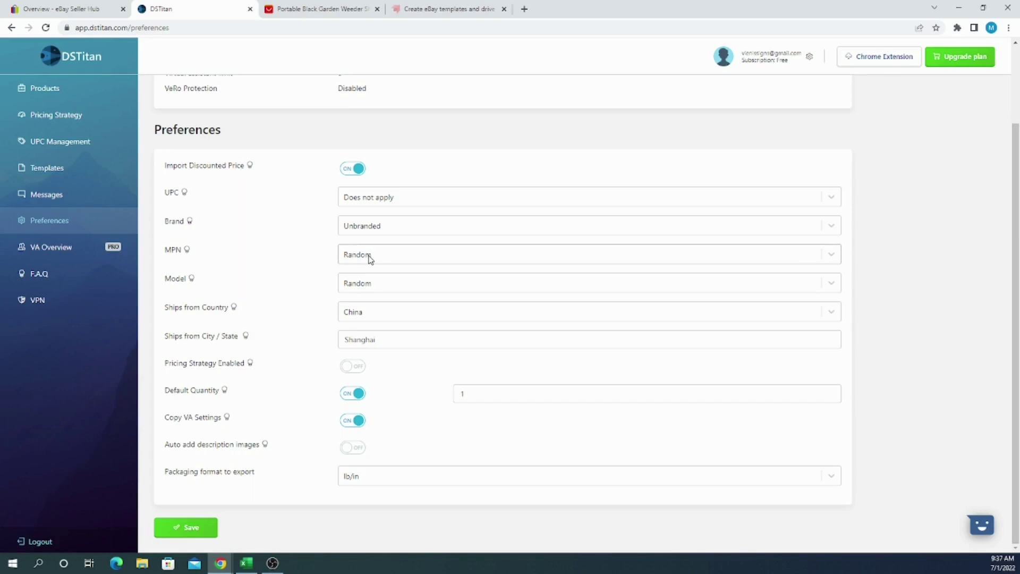
- Leave MPN on Random after trying Generated, and set Model to Custom with value 100
left_click(370, 259)
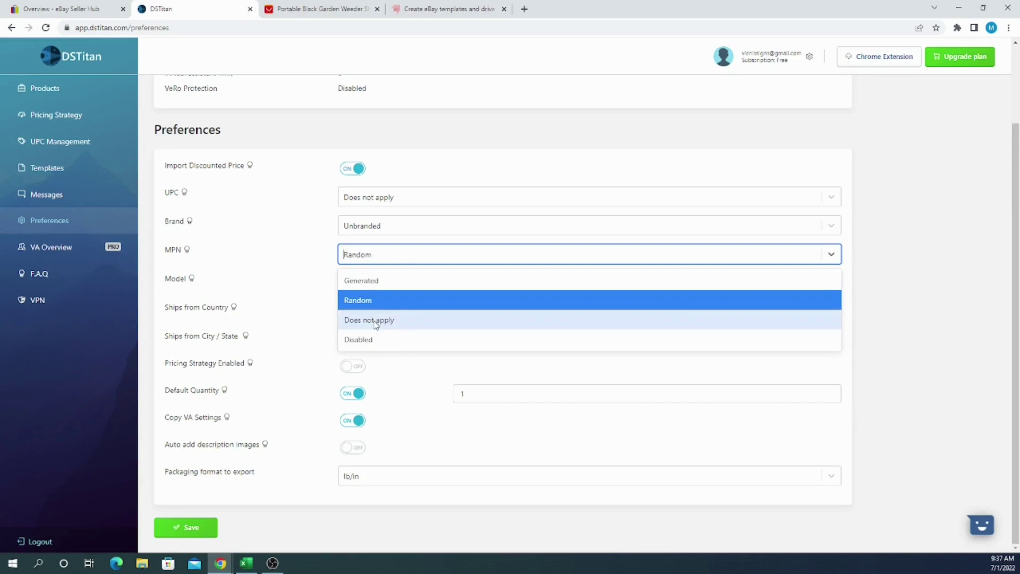
left_click(372, 281)
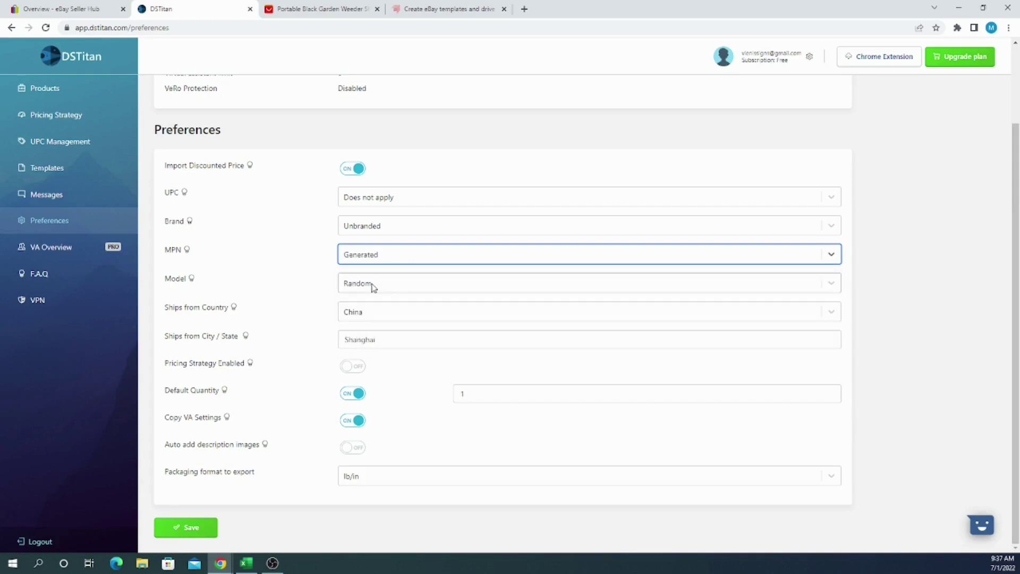
left_click(372, 254)
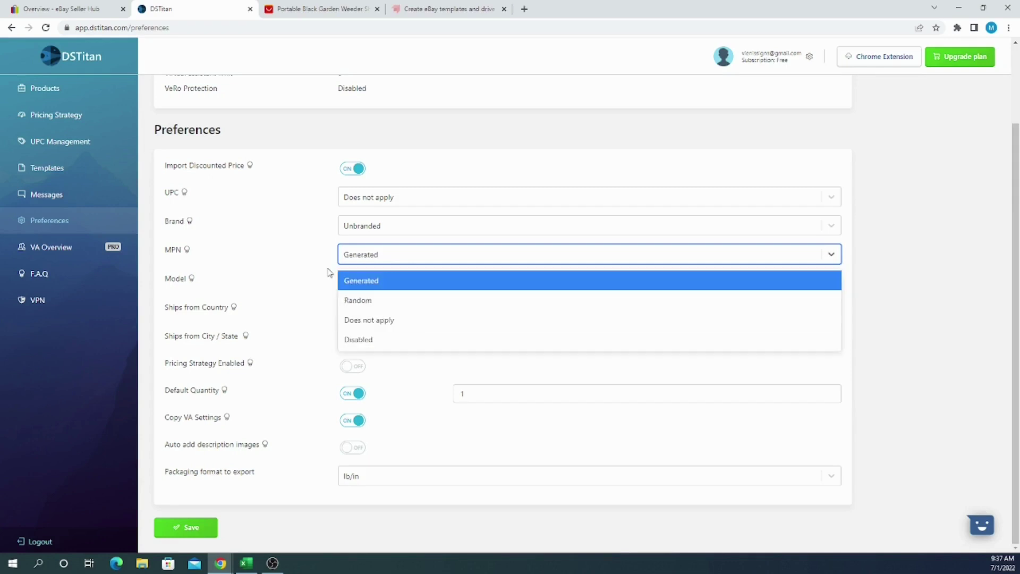
left_click(360, 300)
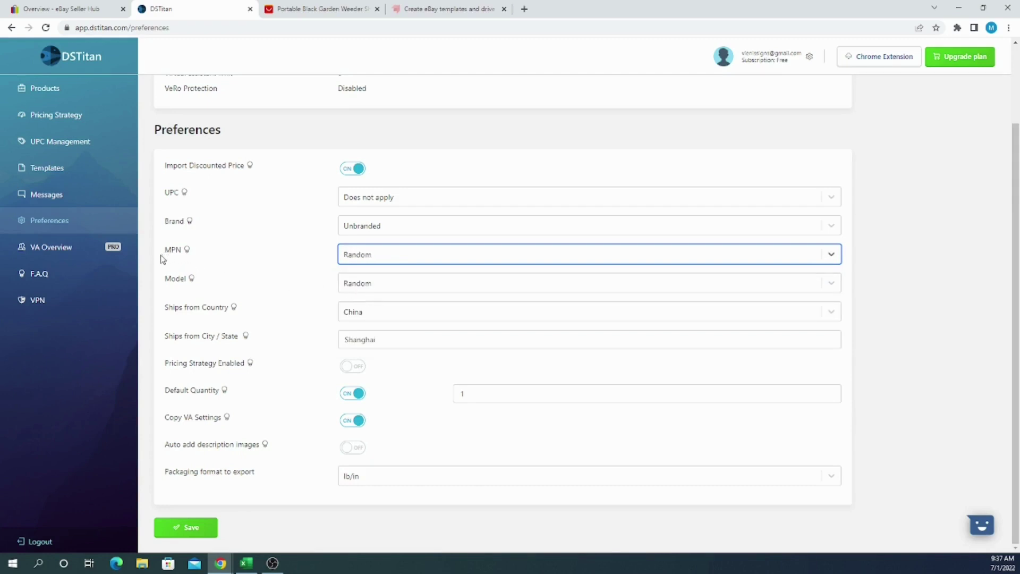
left_click(349, 283)
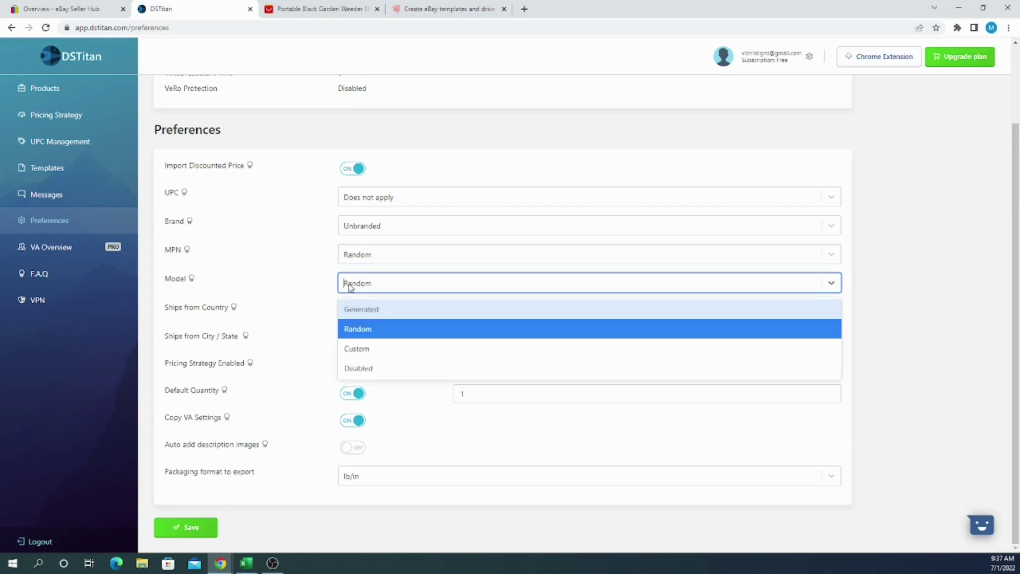
left_click(372, 349)
left_click(720, 284)
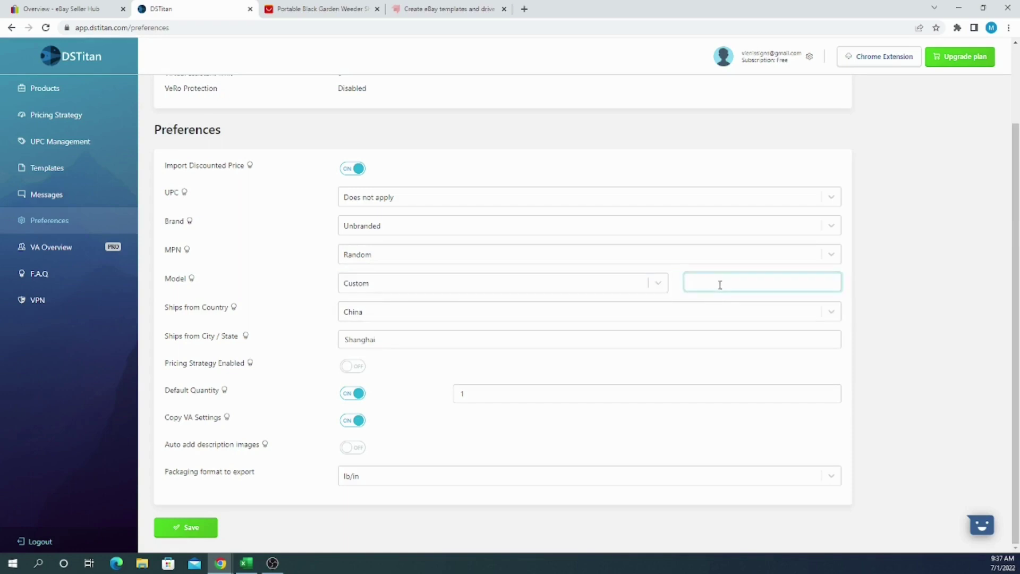
type("0")
type("100")
- Change the ships-from city from Shanghai to Shenzhen and enable the pricing strategy
double_click(380, 336)
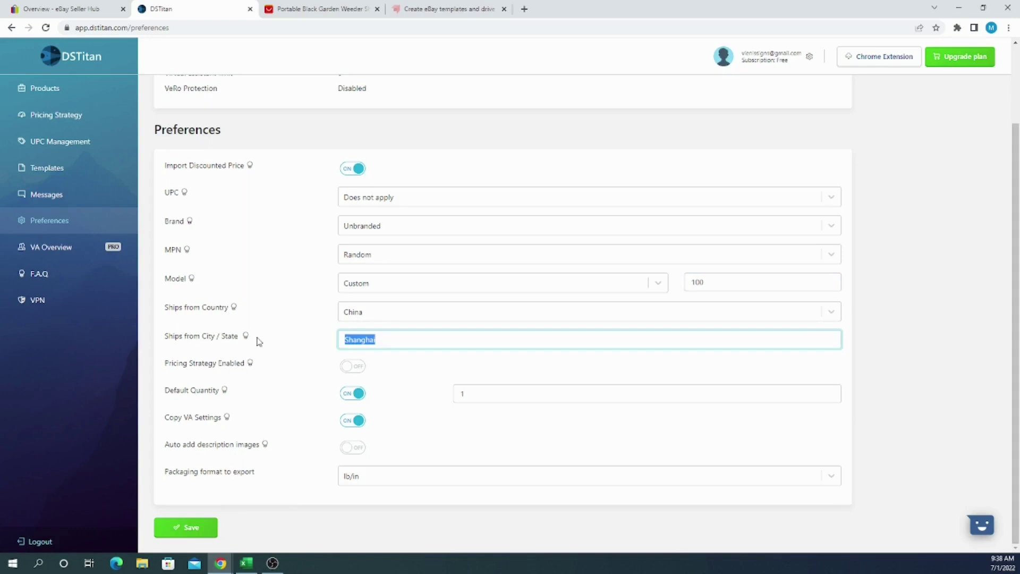
type("Shenzhen")
left_click(351, 366)
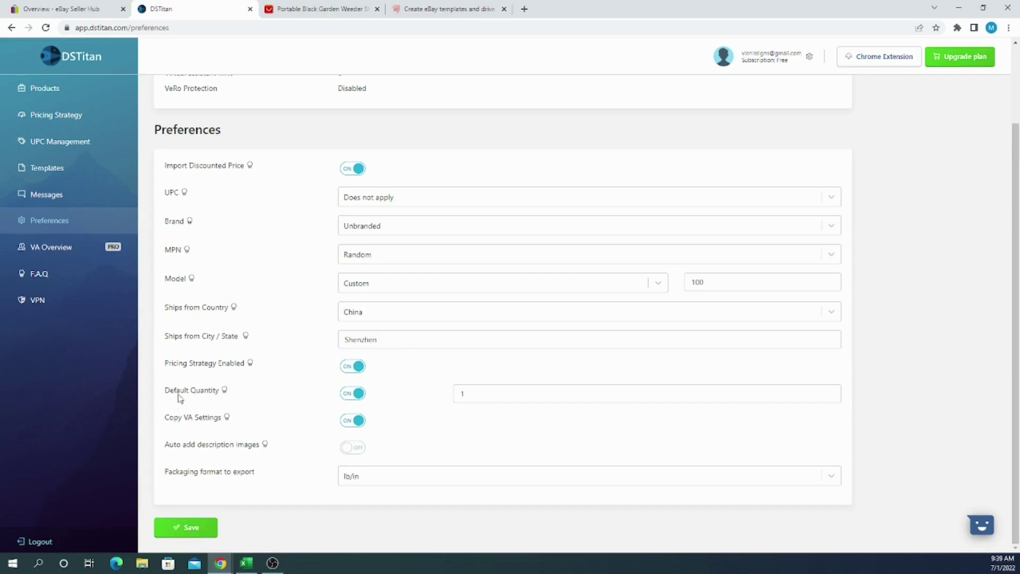
- Change Default Quantity to 3 and switch Copy VA Settings off
double_click(472, 396)
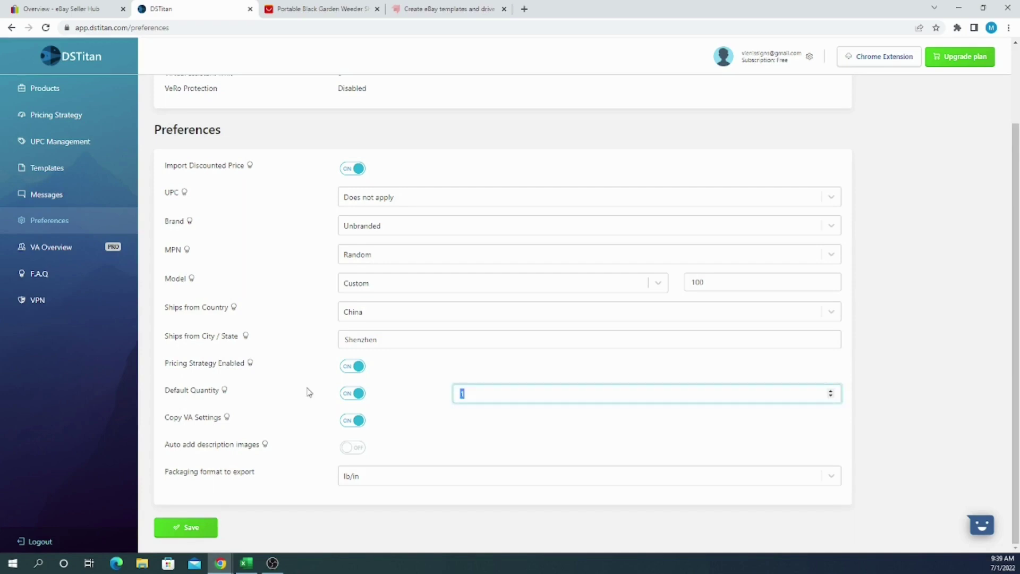
type("3")
left_click(351, 424)
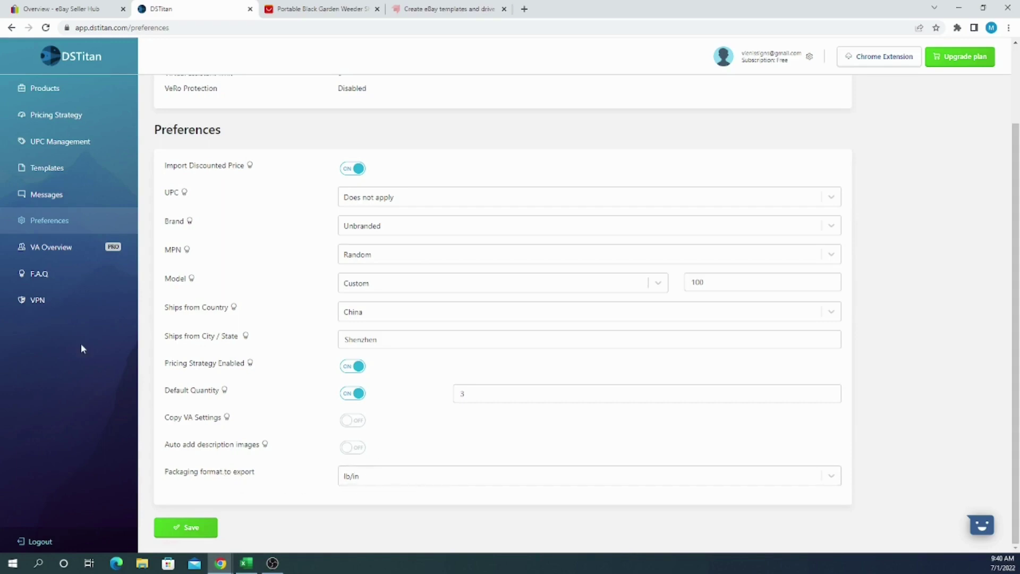
- Browse the VA Overview and F.A.Q. pages, ending on the Nord VPN recommendation page
left_click(59, 254)
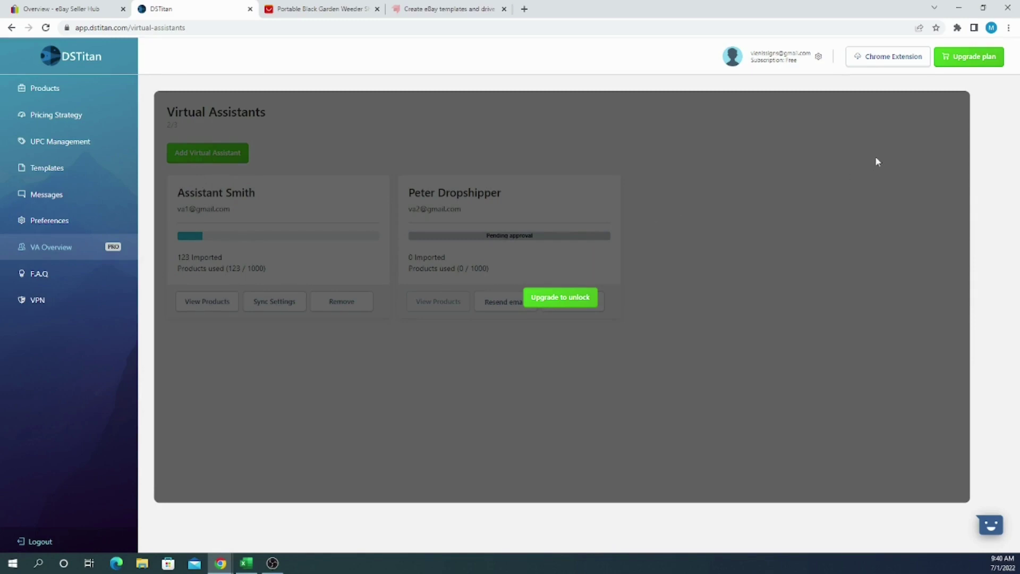
left_click(107, 273)
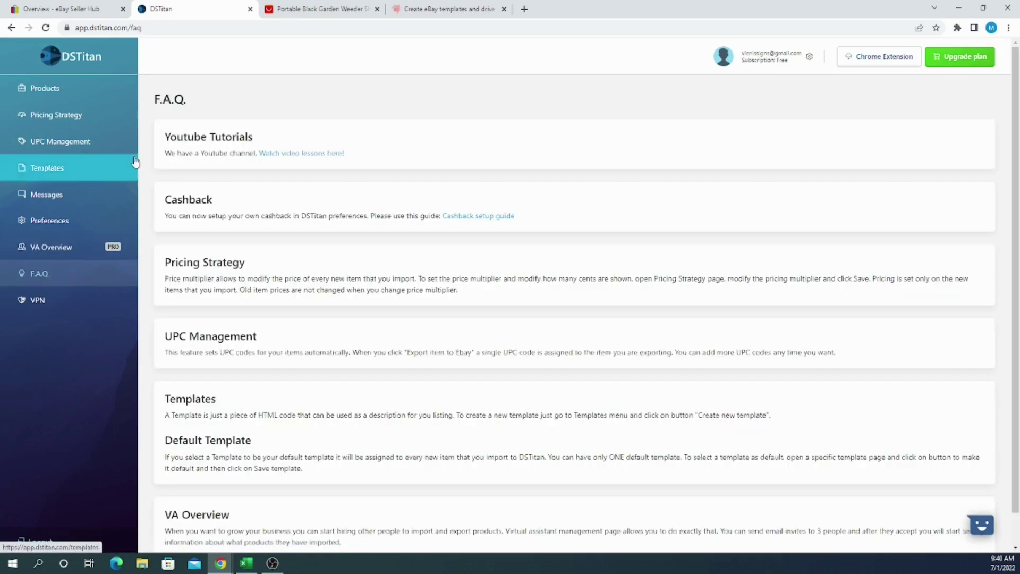
scroll(211, 173, "down", 1)
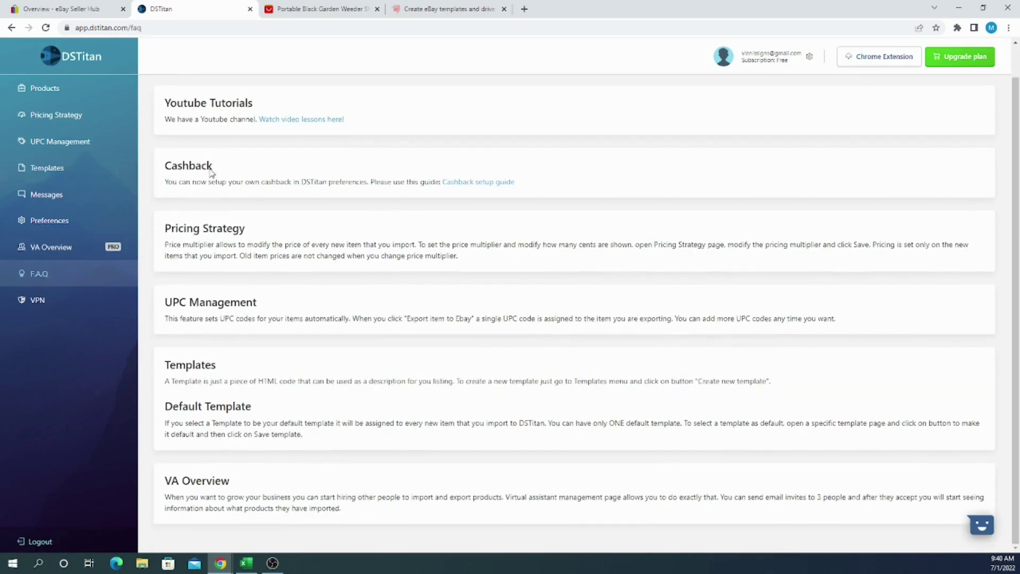
scroll(220, 260, "up", 1)
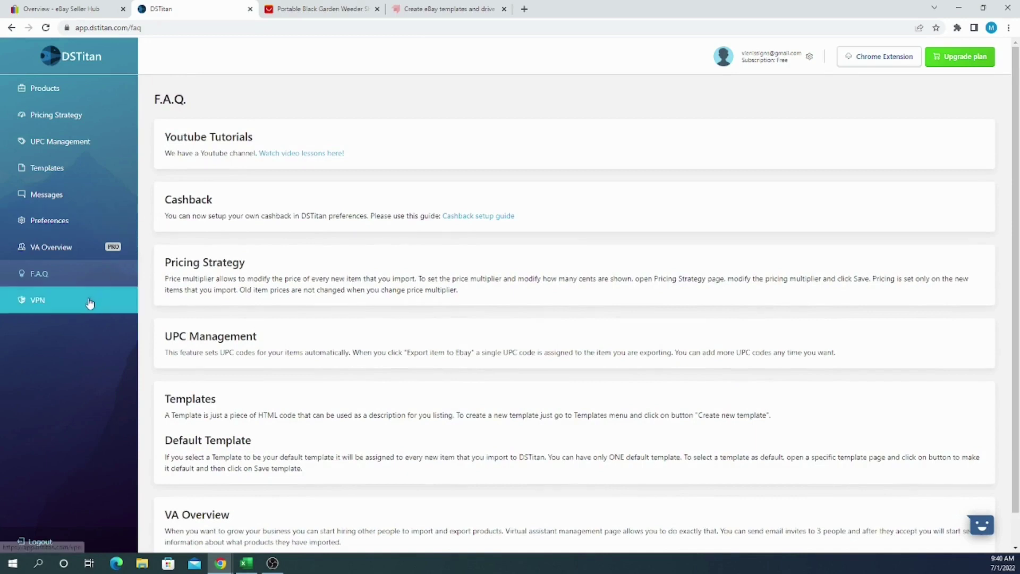
left_click(90, 302)
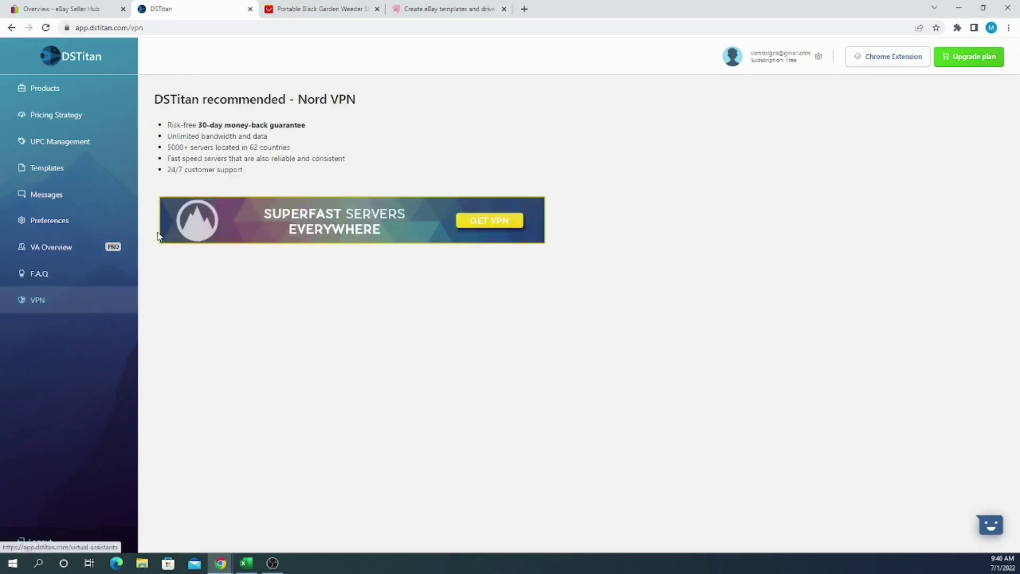